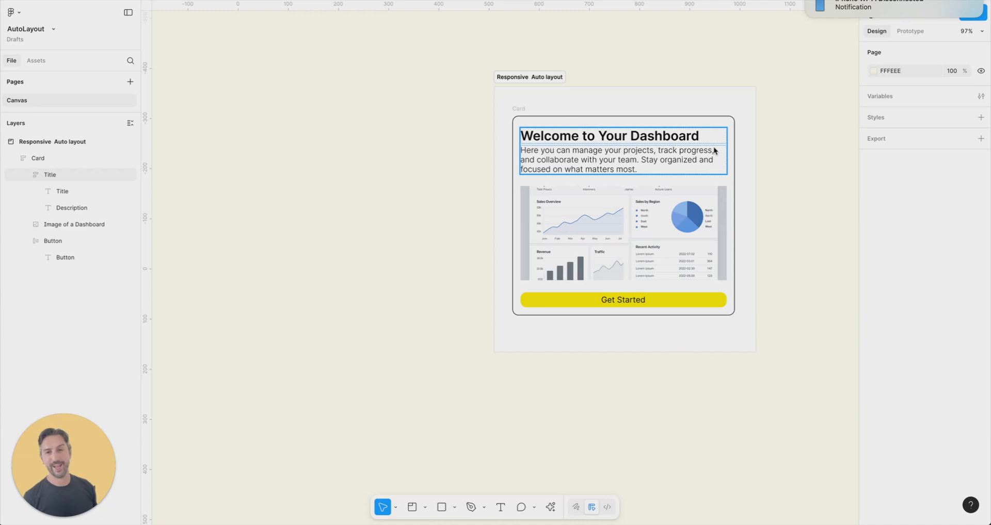
# Narrow the existing dashboard card inside the Responsive Auto layout section by moving its left edge inward
pyautogui.click(572, 90)
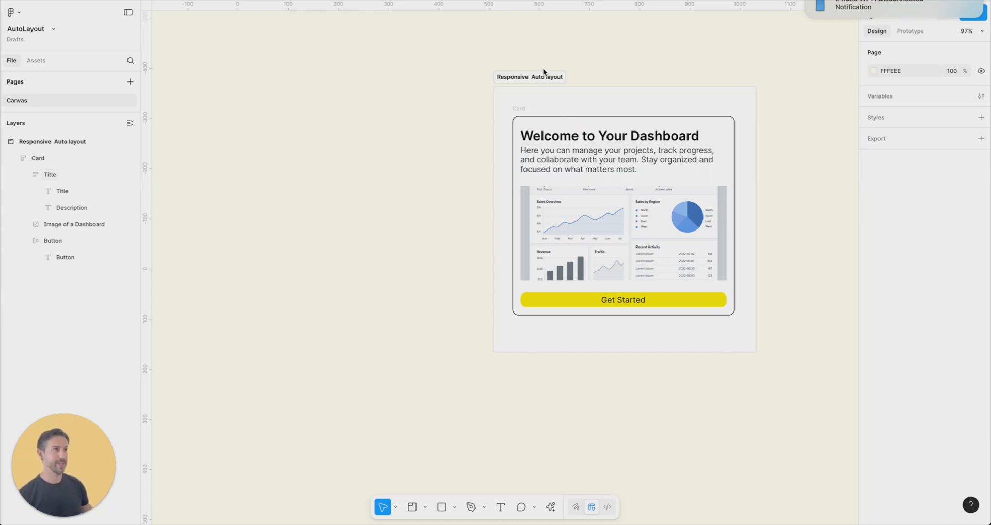
pyautogui.click(521, 108)
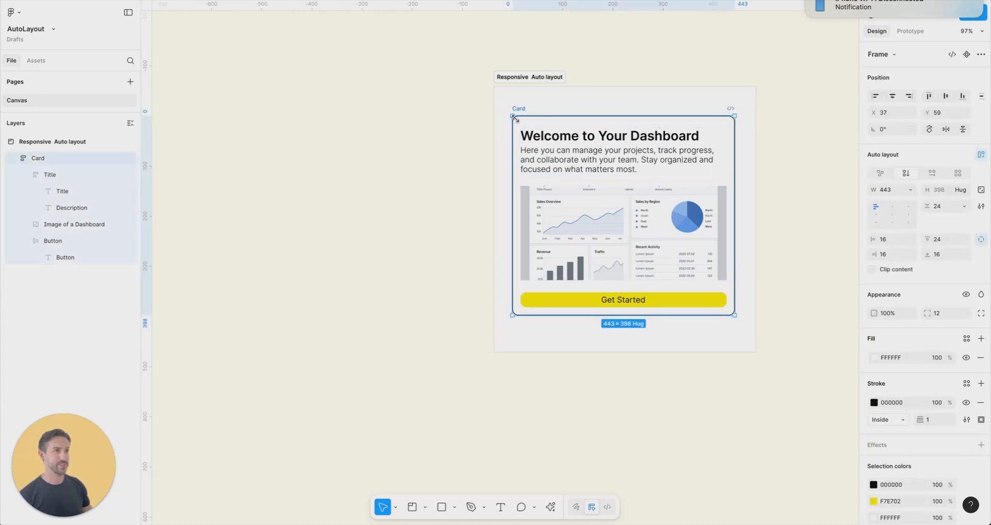
pyautogui.moveTo(513, 126)
pyautogui.mouseDown()
pyautogui.moveTo(617, 126)
pyautogui.moveTo(511, 130)
pyautogui.moveTo(585, 134)
pyautogui.moveTo(522, 135)
pyautogui.mouseUp()
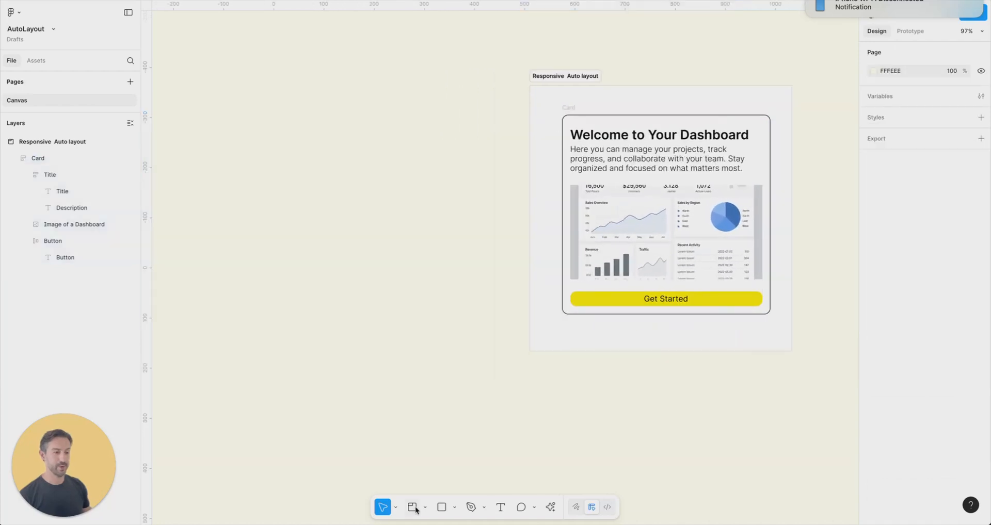
# Draw a new empty section about 432 × 531 directly left of the Responsive Auto layout section
pyautogui.click(413, 508)
pyautogui.moveTo(520, 86); pyautogui.dragTo(303, 352)
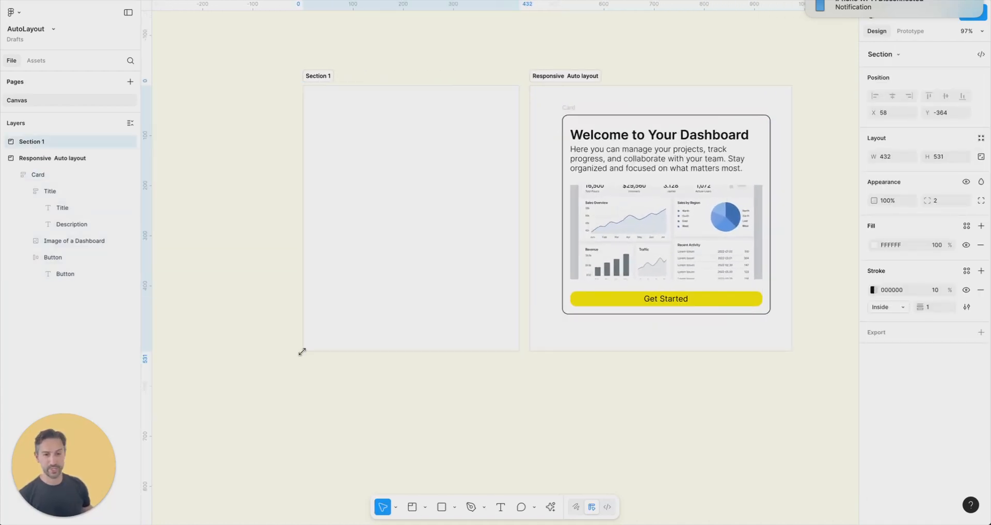
pyautogui.click(248, 297)
pyautogui.hscroll(-2, 268, 289)
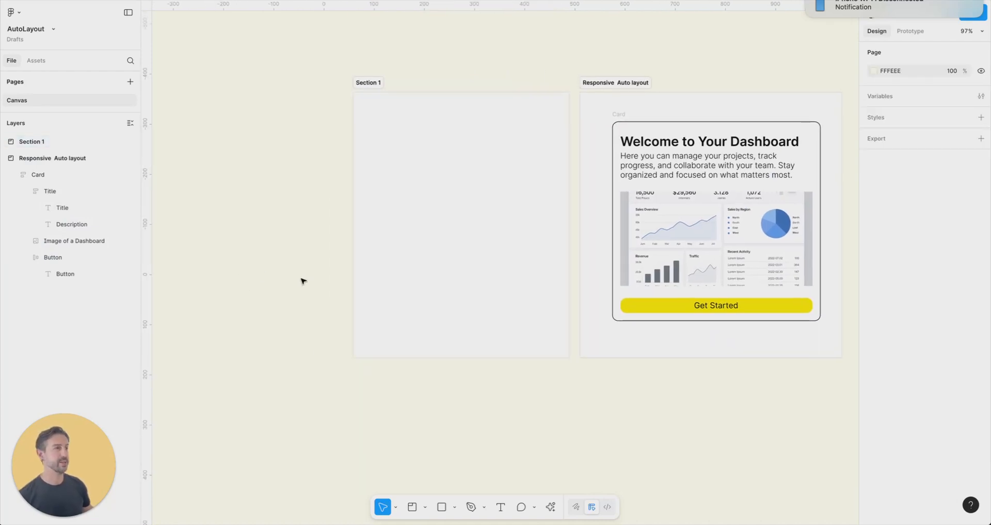
# Rename the new section "Responsive Auto layout NEW", reusing the name of the existing section
pyautogui.click(610, 88)
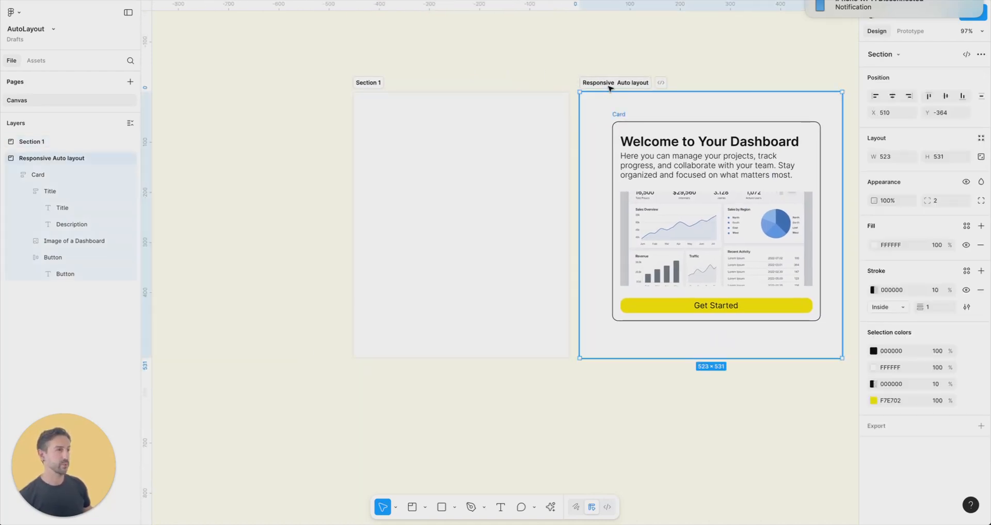
pyautogui.click(377, 81)
pyautogui.doubleClick(377, 81)
pyautogui.write('Responsive Auto layout')
pyautogui.write('NEW')
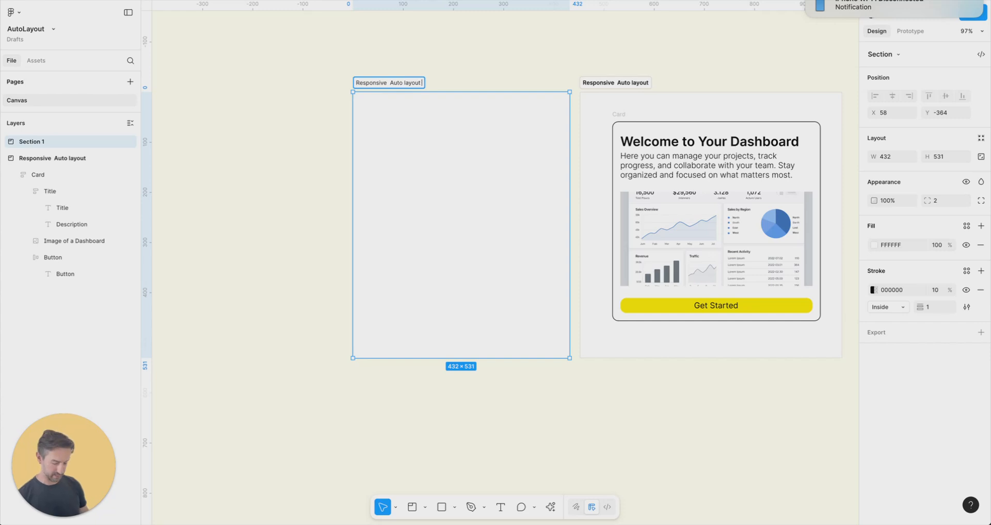
pyautogui.press('Return')
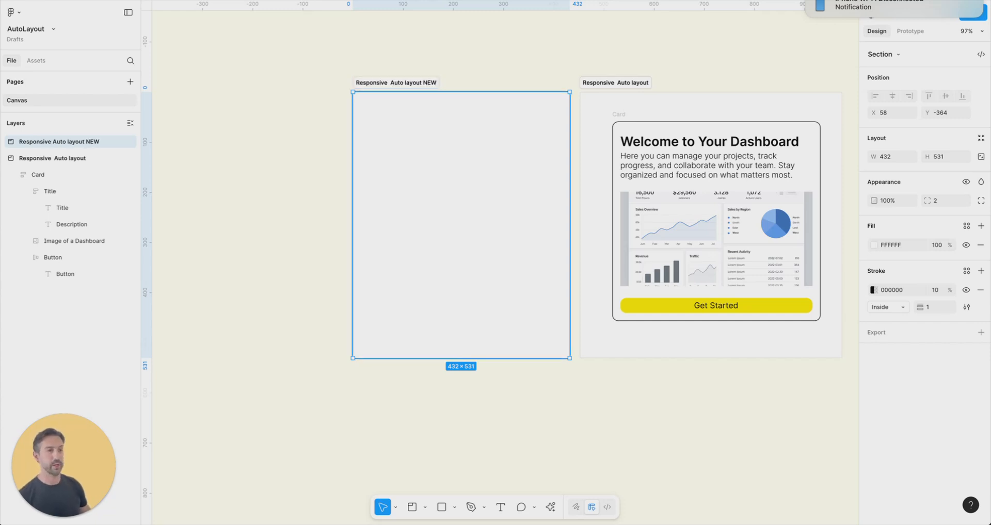
pyautogui.click(300, 123)
pyautogui.scroll(-1, 298, 113)
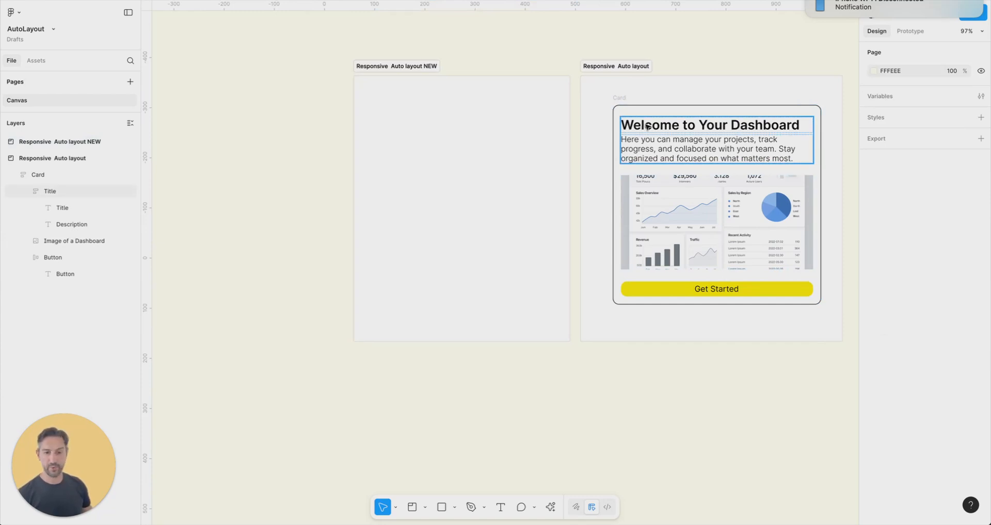
# Copy the card's "Welcome to Your Dashboard" heading and its description text into the new section
pyautogui.click(651, 92)
pyautogui.click(692, 67)
pyautogui.click(684, 126)
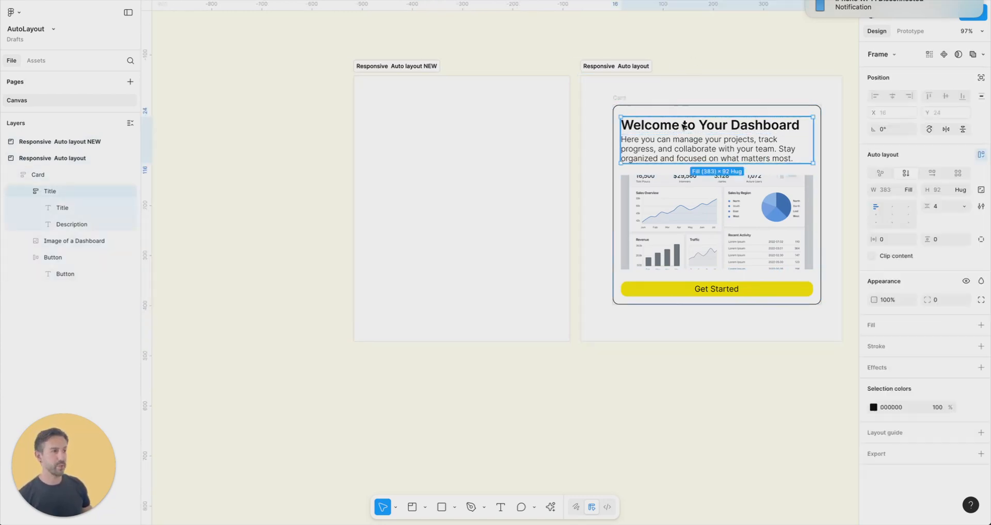
pyautogui.click(684, 127)
pyautogui.moveTo(684, 126); pyautogui.dragTo(436, 120)
pyautogui.moveTo(661, 153); pyautogui.dragTo(423, 154)
# Copy the dashboard image and the "Get Started" text from the card into the new section below the description
pyautogui.click(644, 212)
pyautogui.moveTo(644, 212); pyautogui.dragTo(398, 214)
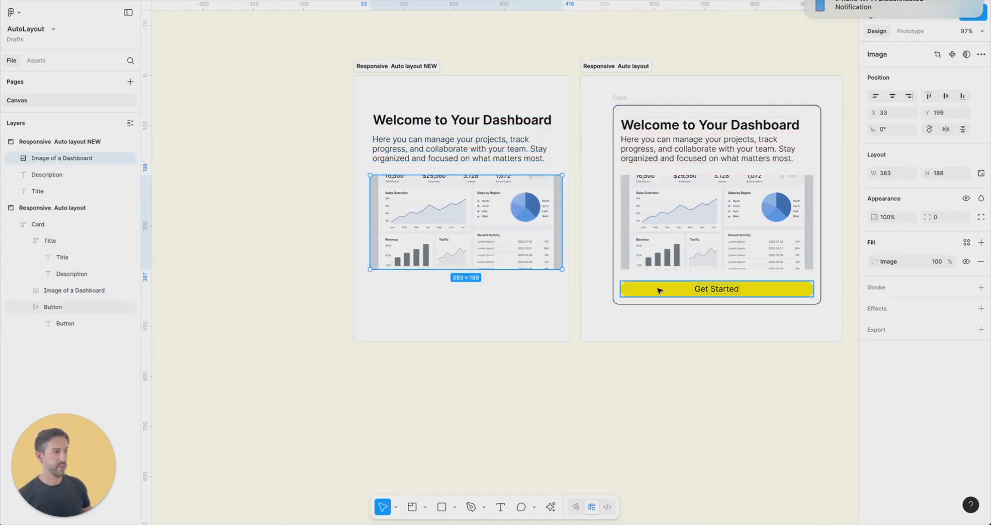
pyautogui.doubleClick(718, 292)
pyautogui.moveTo(718, 292); pyautogui.dragTo(466, 304)
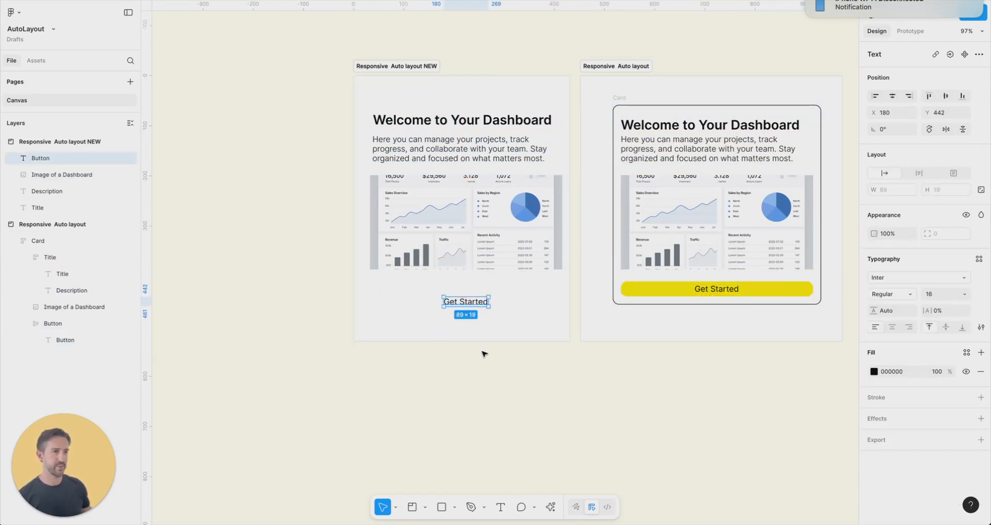
pyautogui.click(485, 346)
# Select the new section's heading and description together and move them into line with the image's left edge
pyautogui.scroll(3, 438, 260)
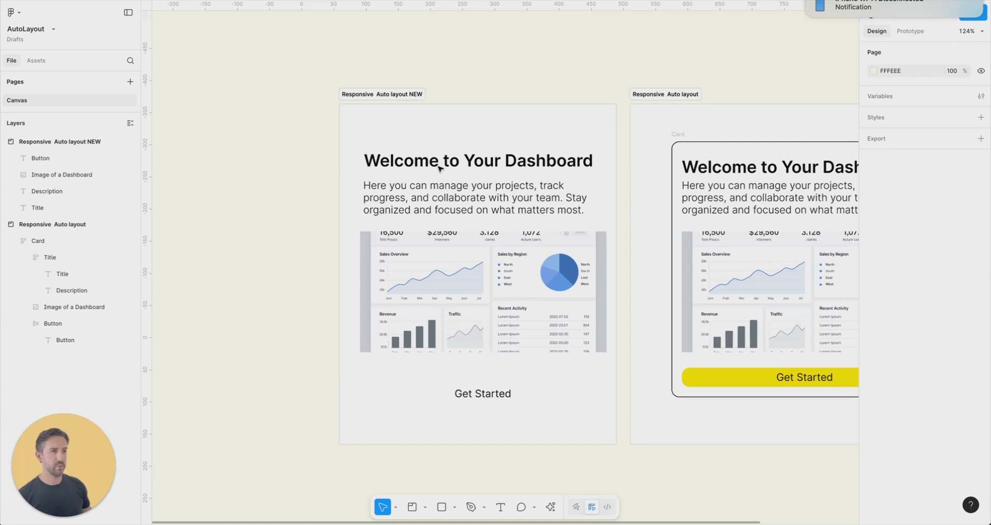
pyautogui.hscroll(3, 449, 164)
pyautogui.scroll(-1, 449, 164)
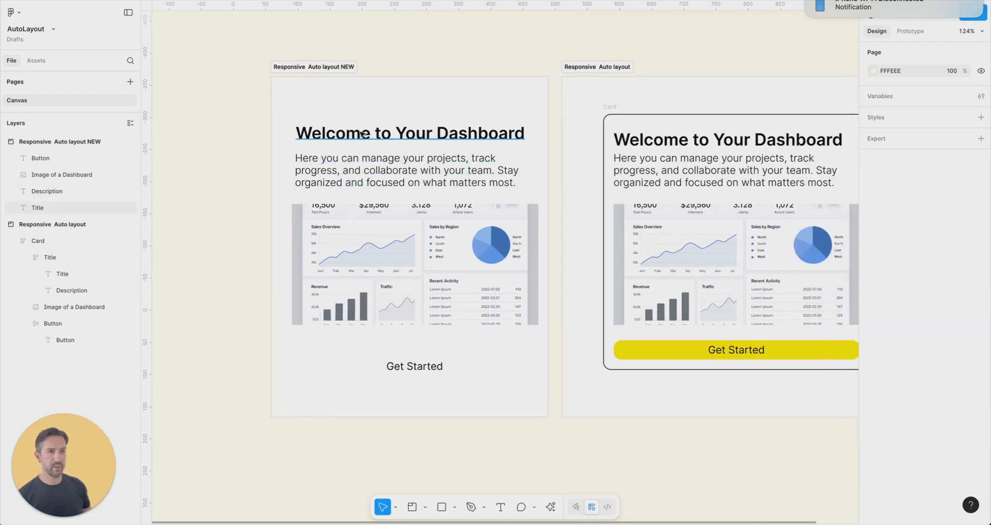
pyautogui.click(361, 134)
pyautogui.keyDown('shift'); pyautogui.click(354, 165); pyautogui.keyUp('shift')
pyautogui.moveTo(354, 165)
pyautogui.mouseDown()
pyautogui.moveTo(351, 154)
pyautogui.moveTo(370, 170)
pyautogui.mouseUp()
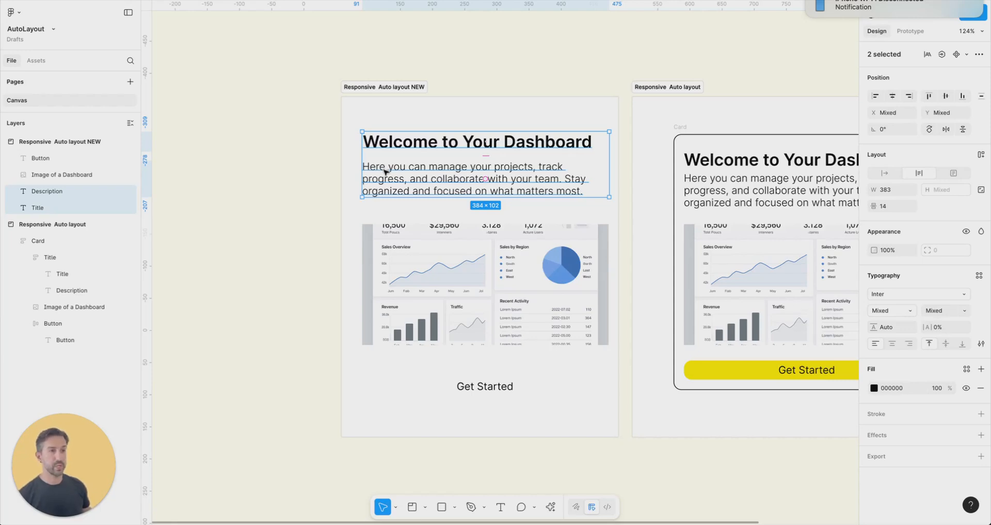
# Wrap the heading and description in an auto layout frame and place it at X 32, Y 53
pyautogui.rightClick(384, 169)
pyautogui.moveTo(457, 383)
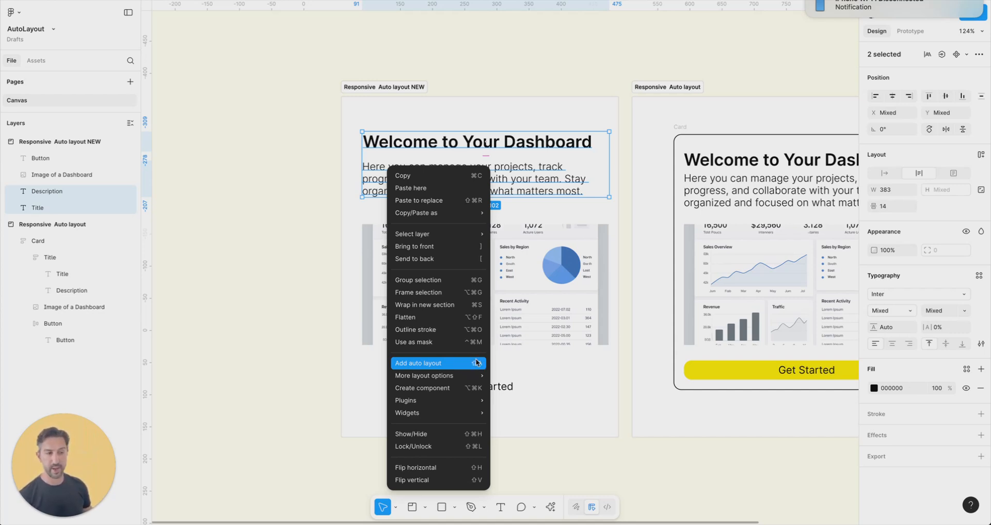
pyautogui.click(311, 175)
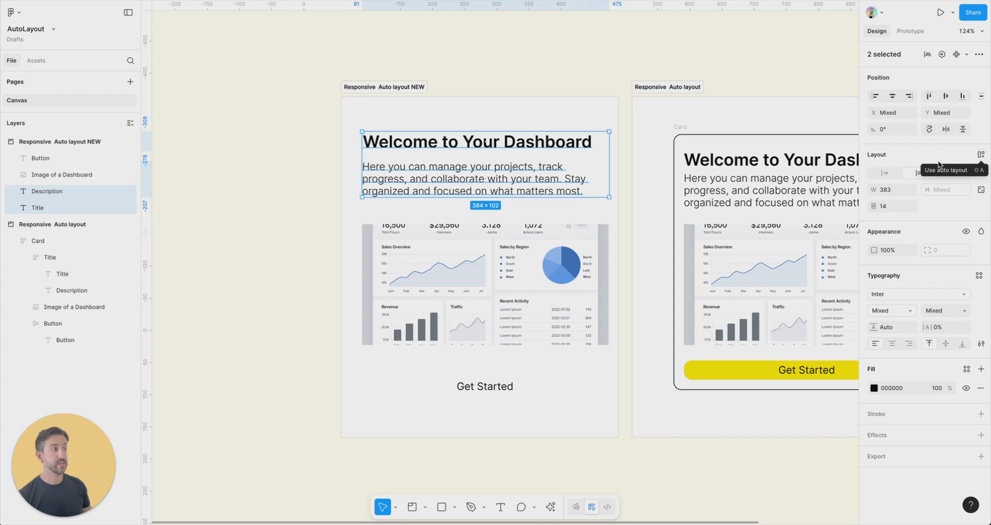
pyautogui.click(981, 155)
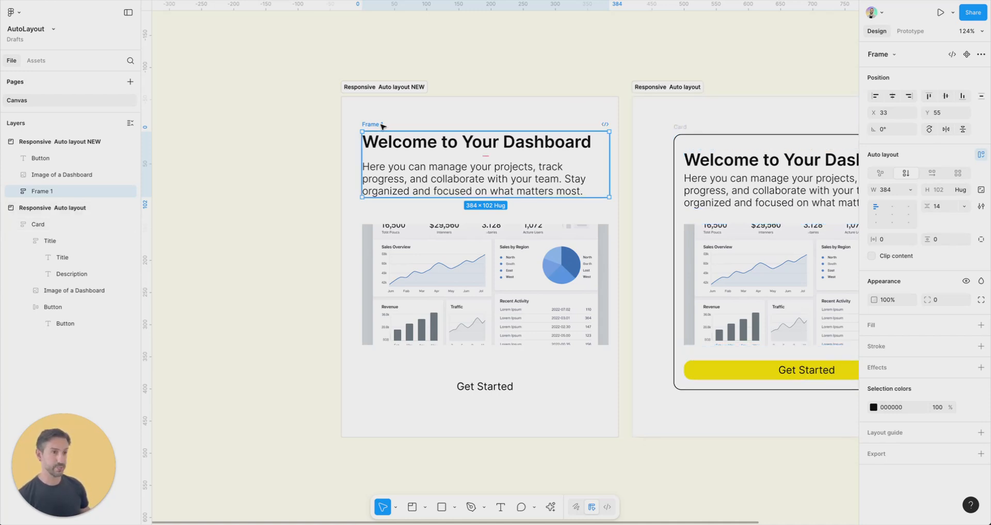
pyautogui.moveTo(381, 125); pyautogui.dragTo(380, 124)
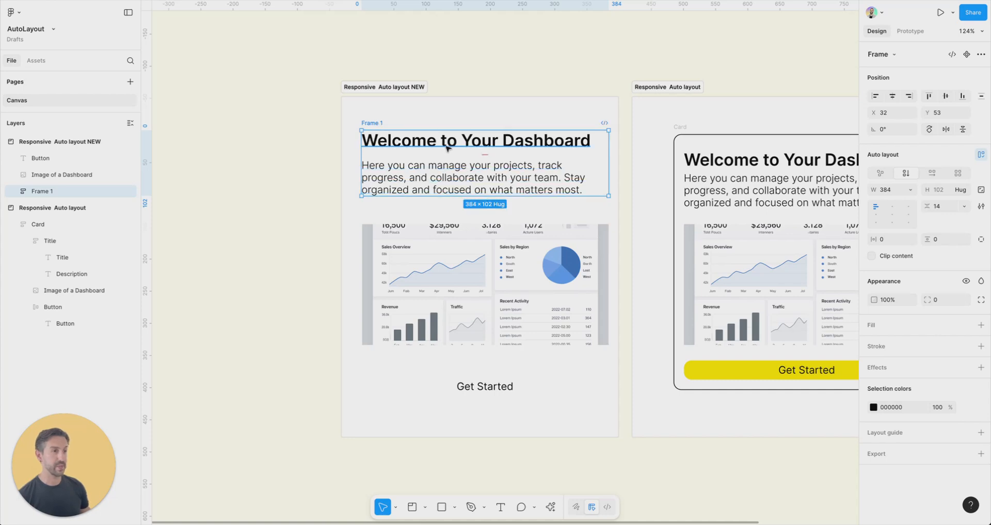
pyautogui.click(15, 191)
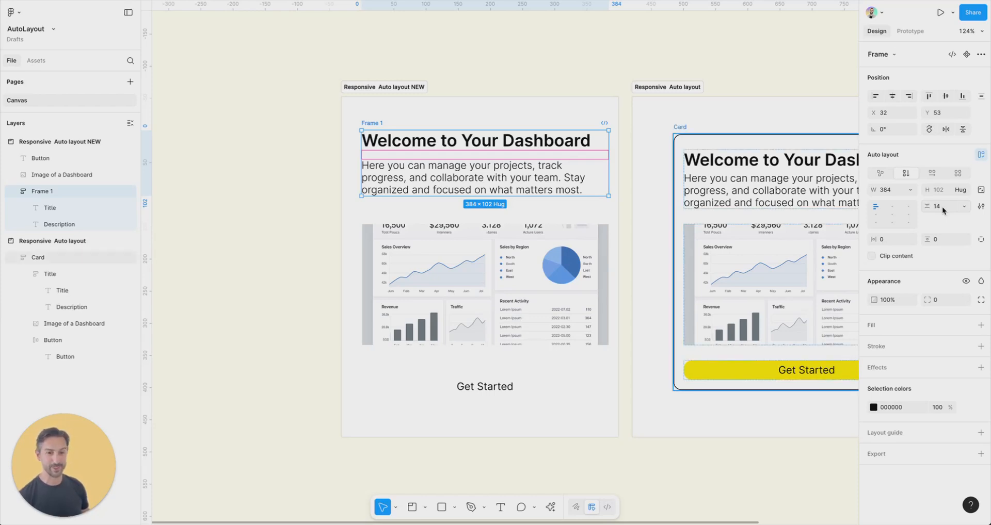
# Try a vertical padding of 20 on the heading and description frame and reset it to 0
pyautogui.click(937, 240)
pyautogui.write('20')
pyautogui.press('Return')
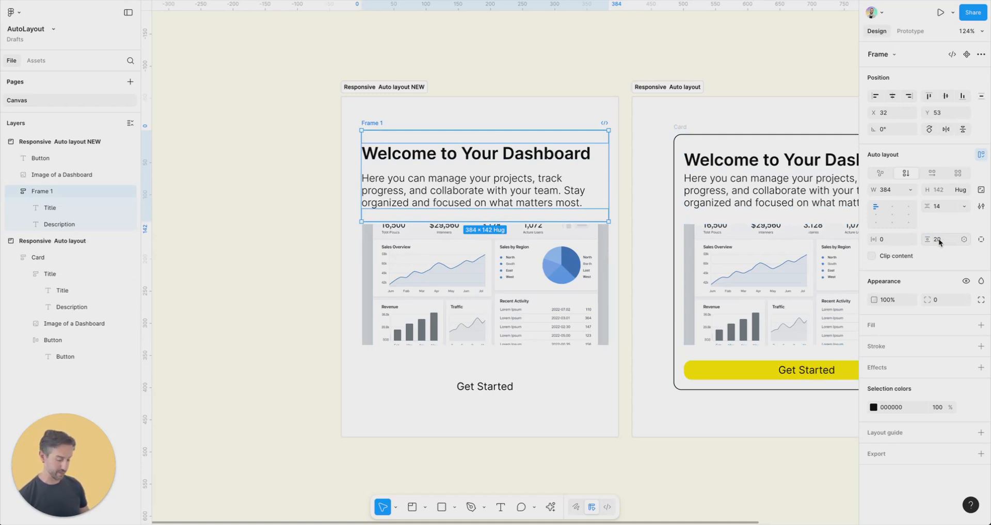
pyautogui.write('0')
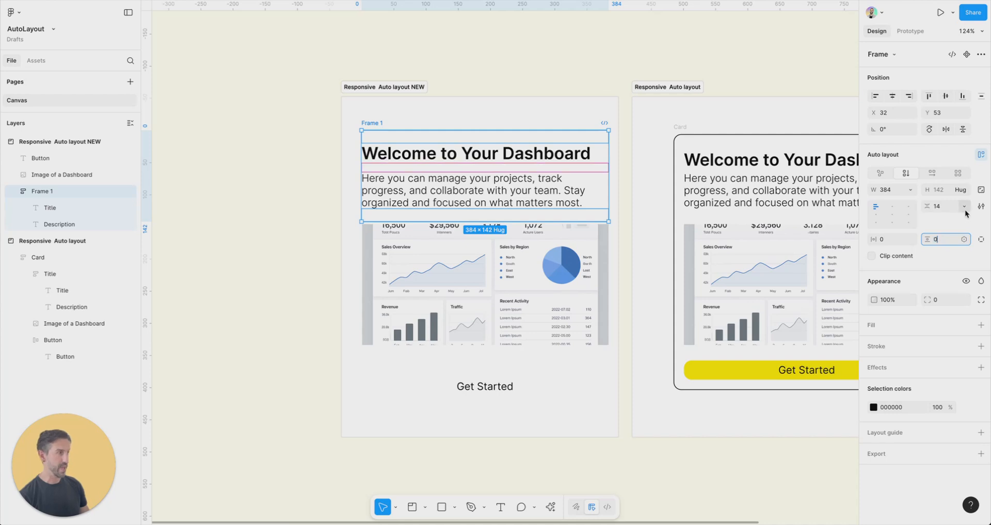
# Adjust the vertical gap between the heading and description, trying 12 and 6 and settling on 4
pyautogui.click(942, 208)
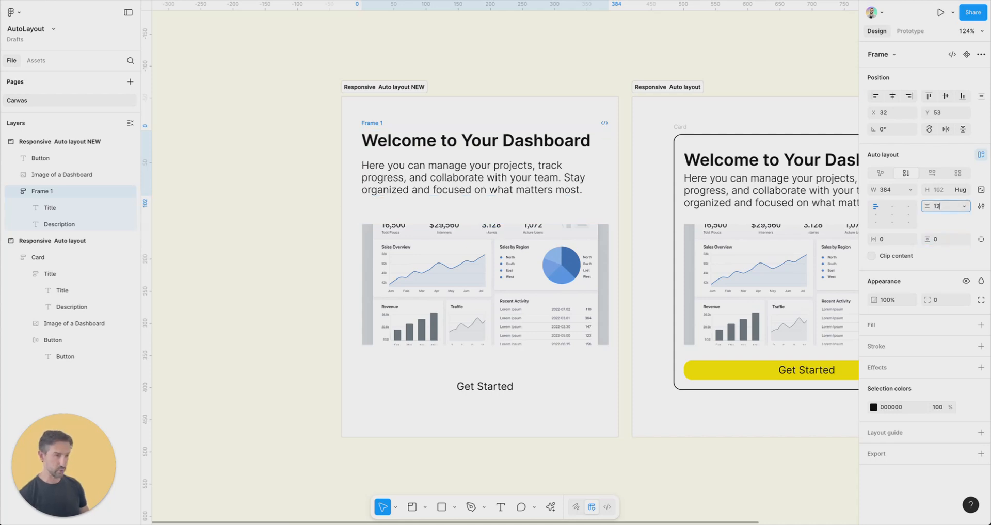
pyautogui.press('Return')
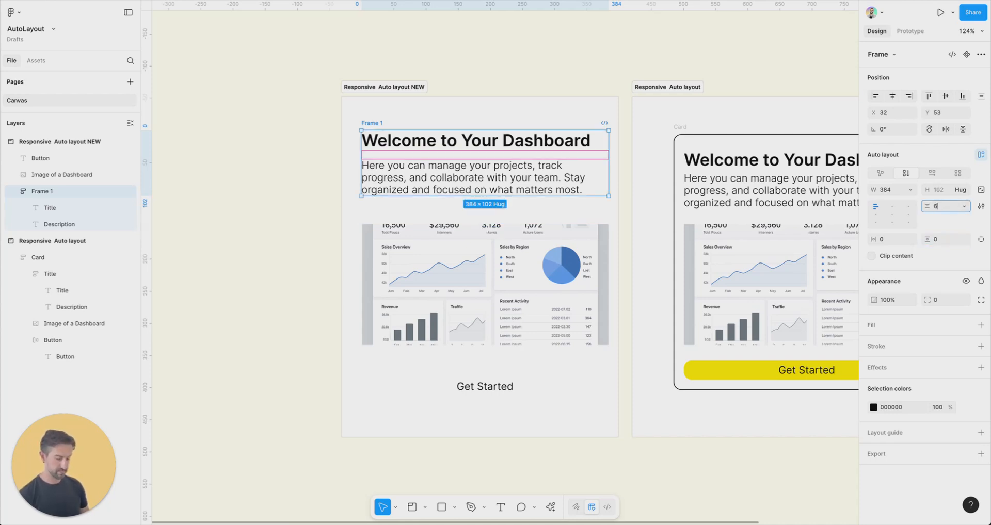
pyautogui.press('Return')
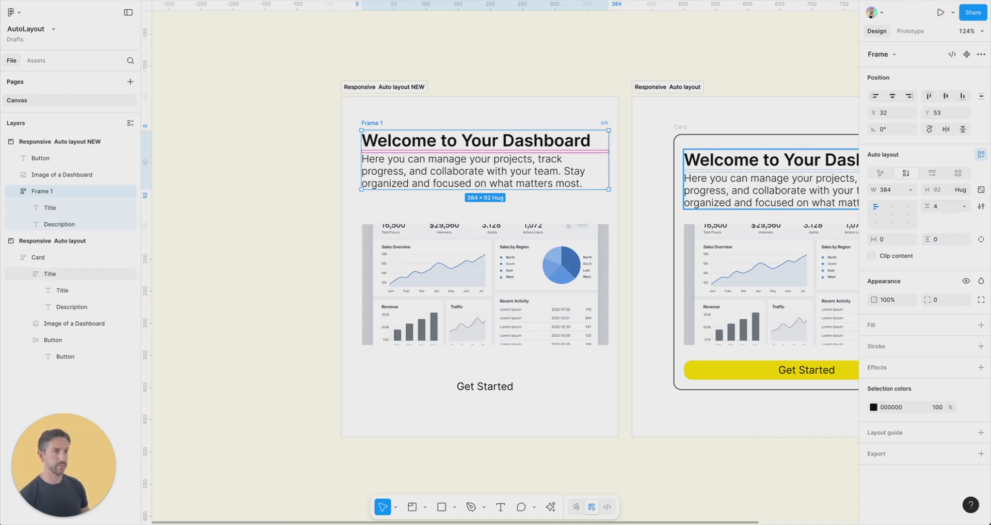
pyautogui.click(317, 135)
# Rename the auto layout frame holding the heading and description as "Title"
pyautogui.click(367, 124)
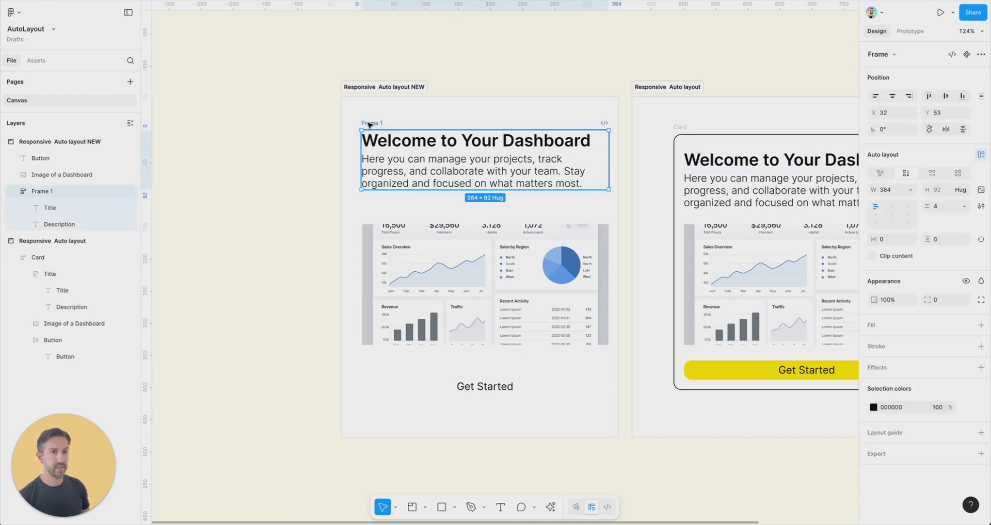
pyautogui.doubleClick(40, 193)
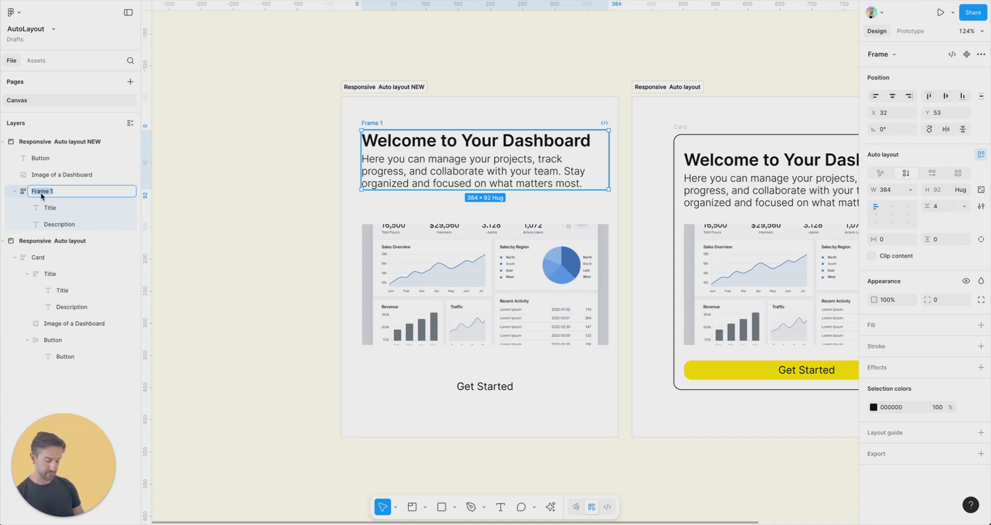
pyautogui.write('Title')
pyautogui.press('Return')
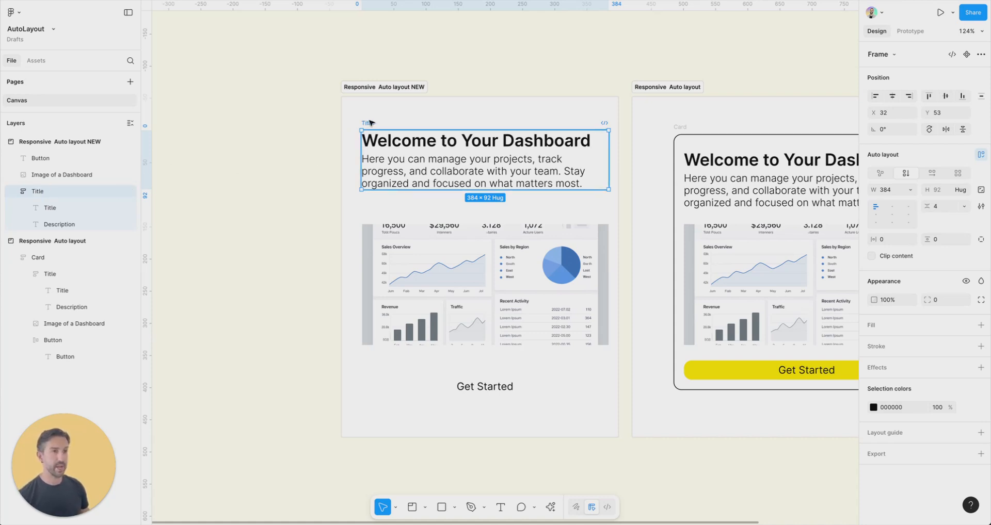
pyautogui.moveTo(609, 150)
pyautogui.mouseDown()
pyautogui.moveTo(483, 146)
pyautogui.moveTo(634, 145)
pyautogui.moveTo(578, 145)
pyautogui.moveTo(606, 145)
pyautogui.mouseUp()
# Move the dashboard image up to X 32, Y 171 and the "Get Started" text to X 162, Y 428
pyautogui.scroll(-1, 431, 193)
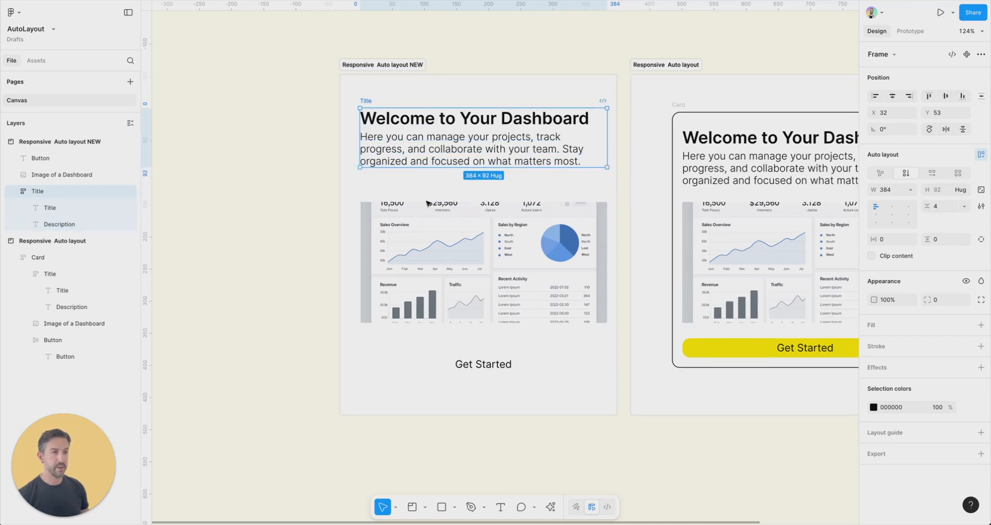
pyautogui.click(413, 218)
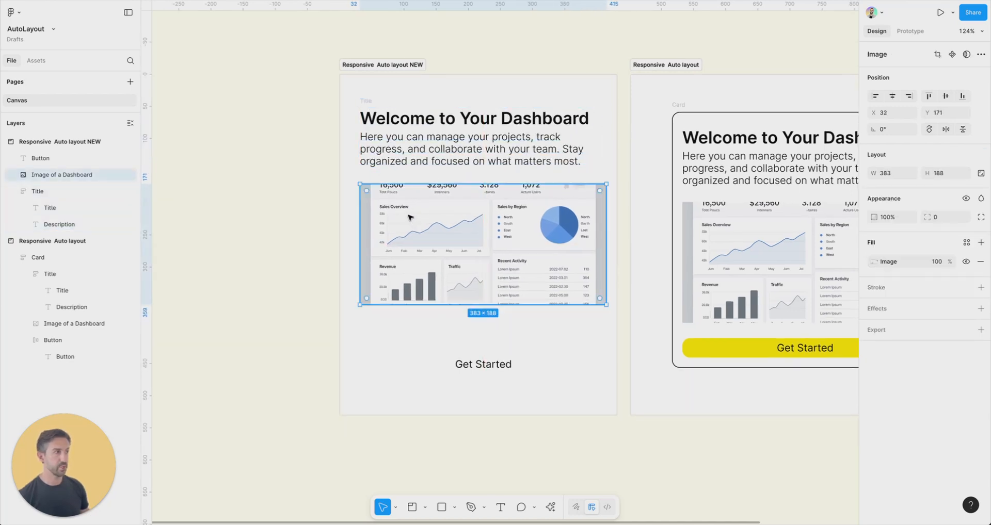
pyautogui.click(484, 368)
pyautogui.click(398, 207)
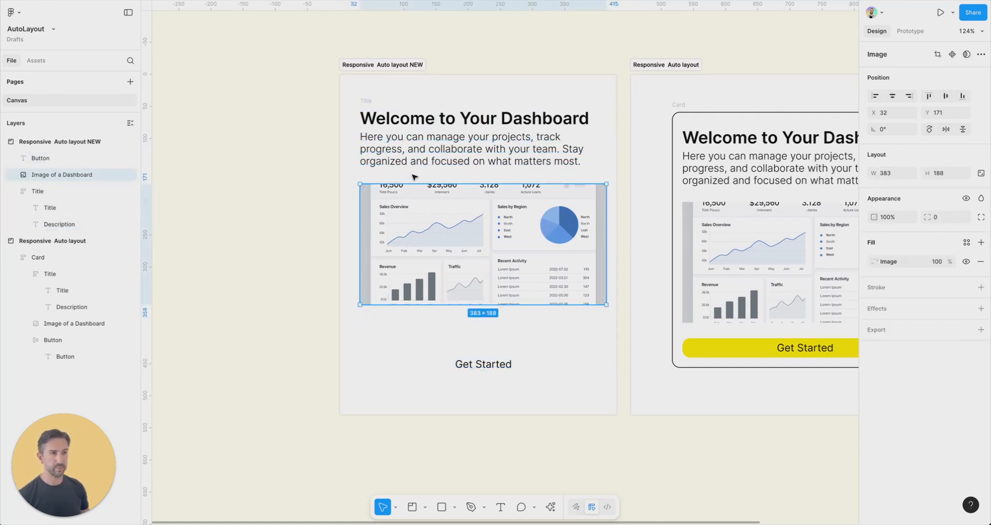
pyautogui.moveTo(477, 367); pyautogui.dragTo(459, 357)
# Wrap the "Get Started" text in its own auto layout frame with padding of 10
pyautogui.scroll(-2, 470, 330)
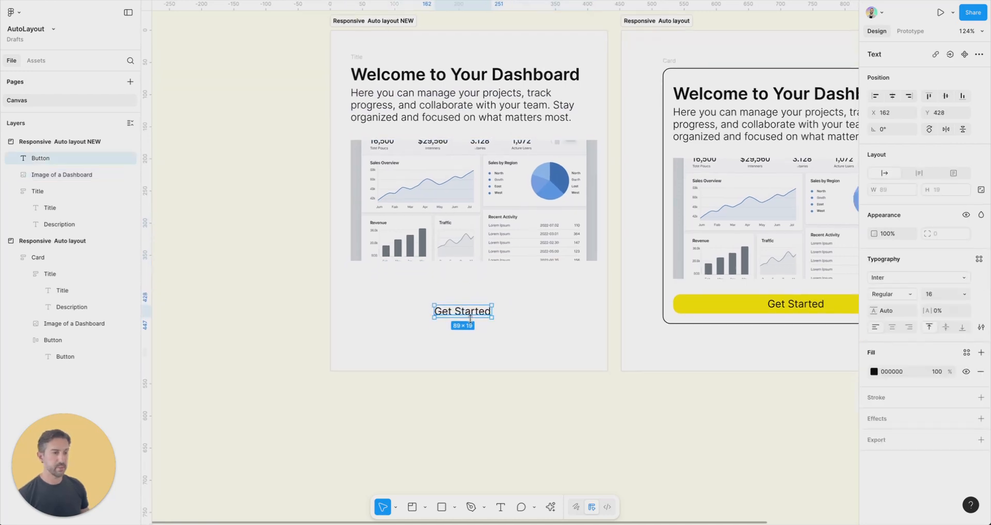
pyautogui.keyDown('ctrl'); pyautogui.scroll(5, 470, 318); pyautogui.keyUp('ctrl')
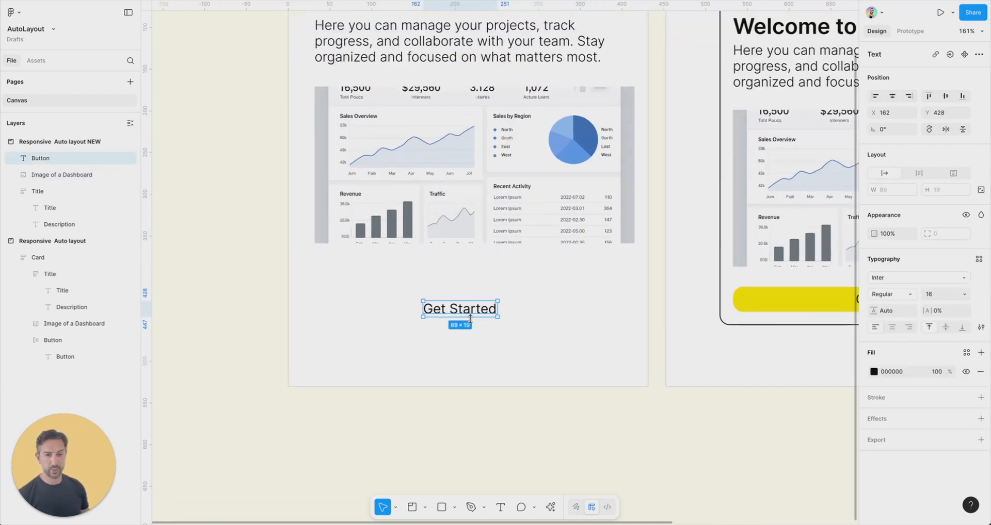
pyautogui.click(438, 297)
pyautogui.click(442, 308)
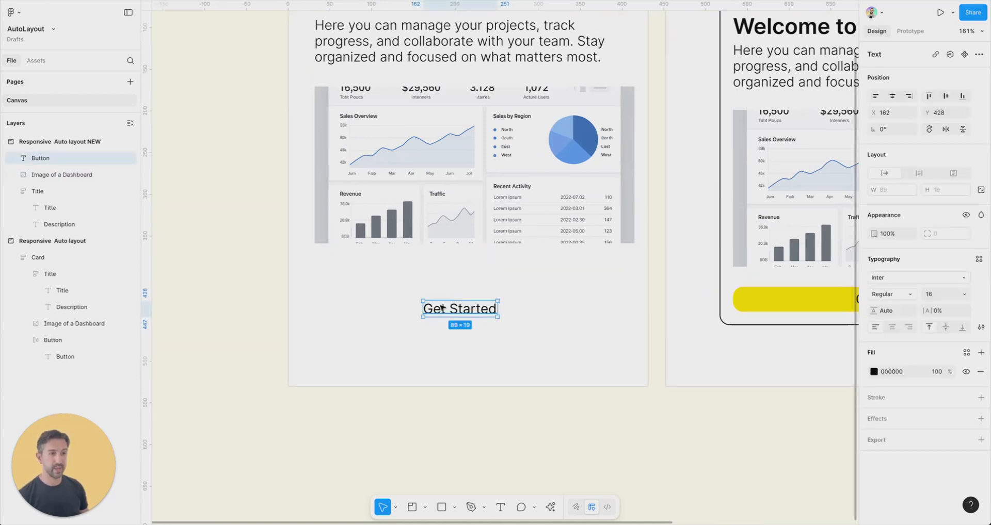
pyautogui.hotkey('shift', 'a')
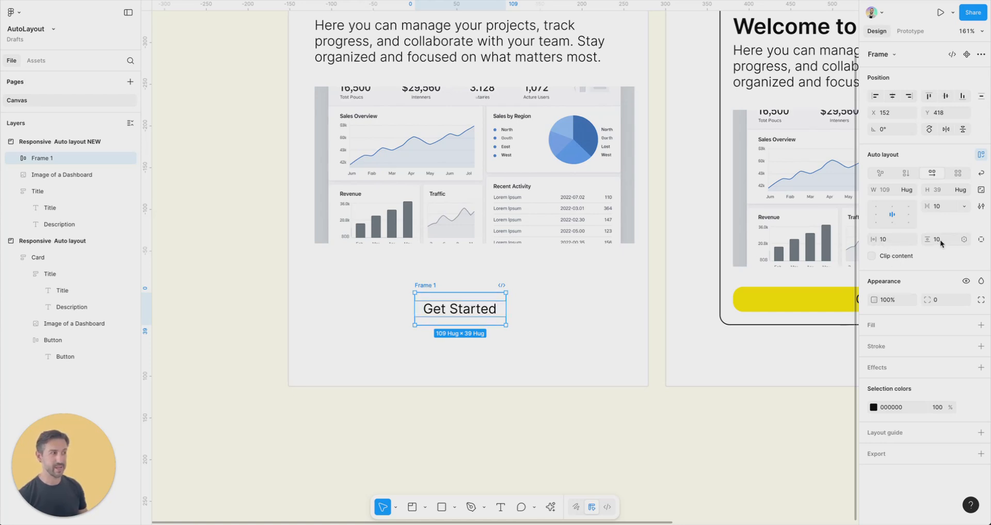
# Set the vertical and horizontal padding of the "Get Started" frame to 12
pyautogui.write('12')
pyautogui.press('Return')
pyautogui.click(902, 239)
pyautogui.write('12')
pyautogui.press('Return')
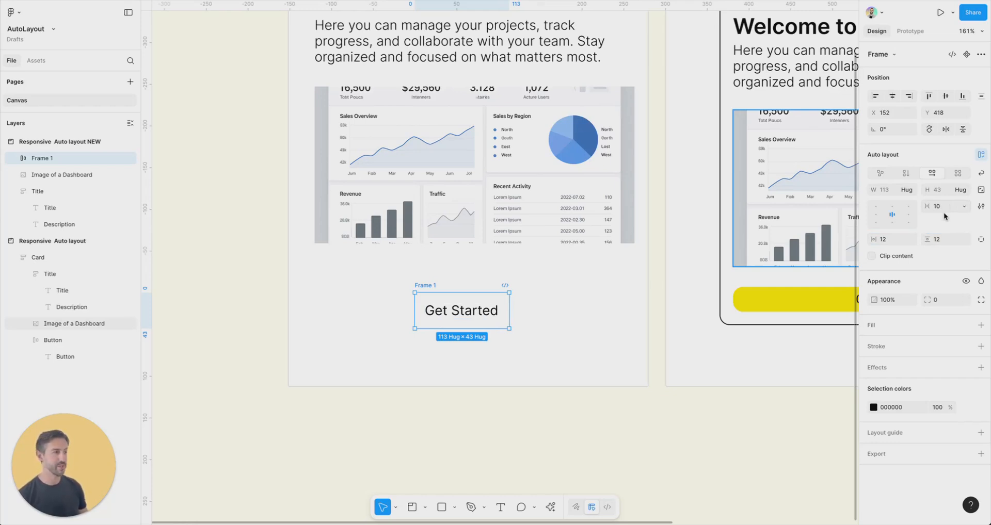
# Give the "Get Started" frame the yellow fill F7E702 and a corner radius of 12
pyautogui.click(874, 325)
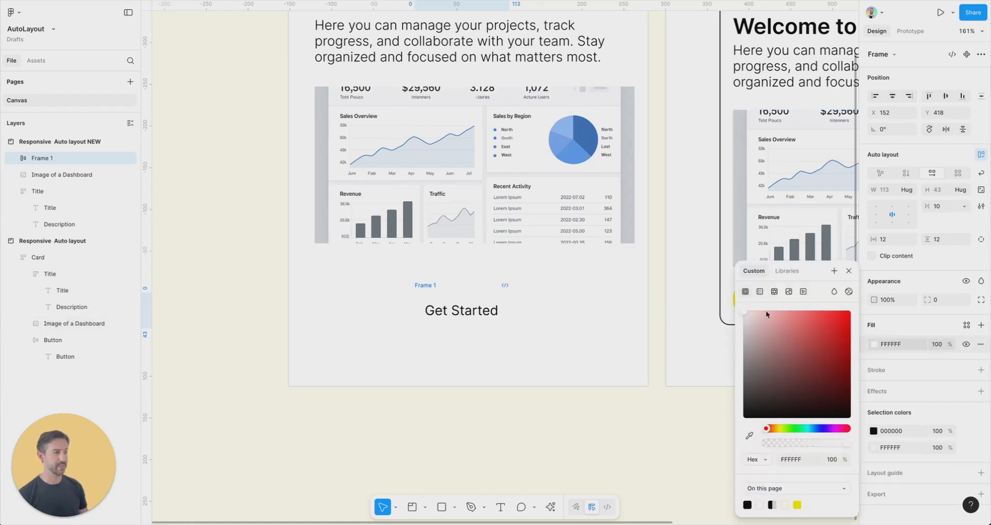
pyautogui.click(797, 505)
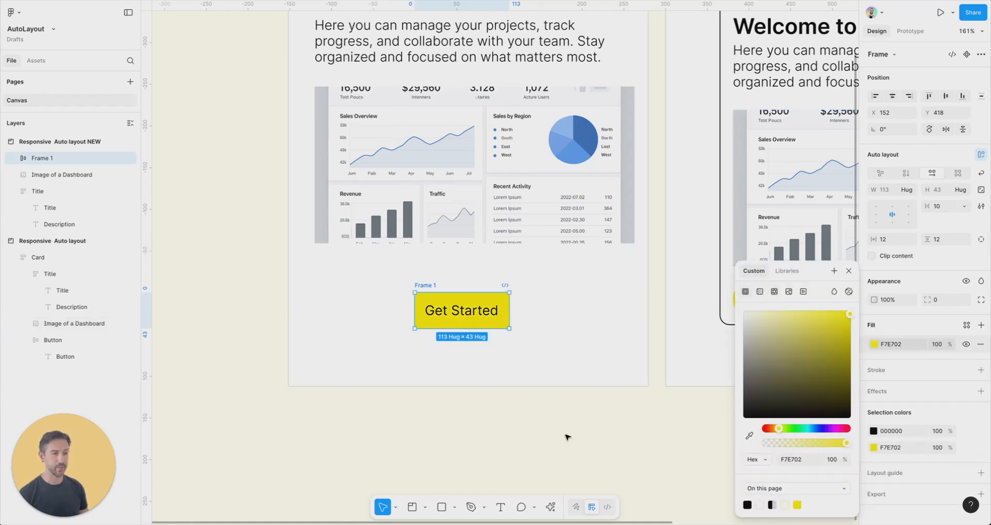
pyautogui.click(942, 301)
pyautogui.write('12')
pyautogui.press('Return')
# Widen the "Get Started" button frame to 212 and place it at X 92, Y 414
pyautogui.click(466, 276)
pyautogui.moveTo(454, 283); pyautogui.dragTo(310, 293)
pyautogui.moveTo(381, 315); pyautogui.dragTo(465, 310)
pyautogui.click(362, 285)
pyautogui.moveTo(303, 290); pyautogui.dragTo(427, 338)
pyautogui.scroll(-5, 425, 338)
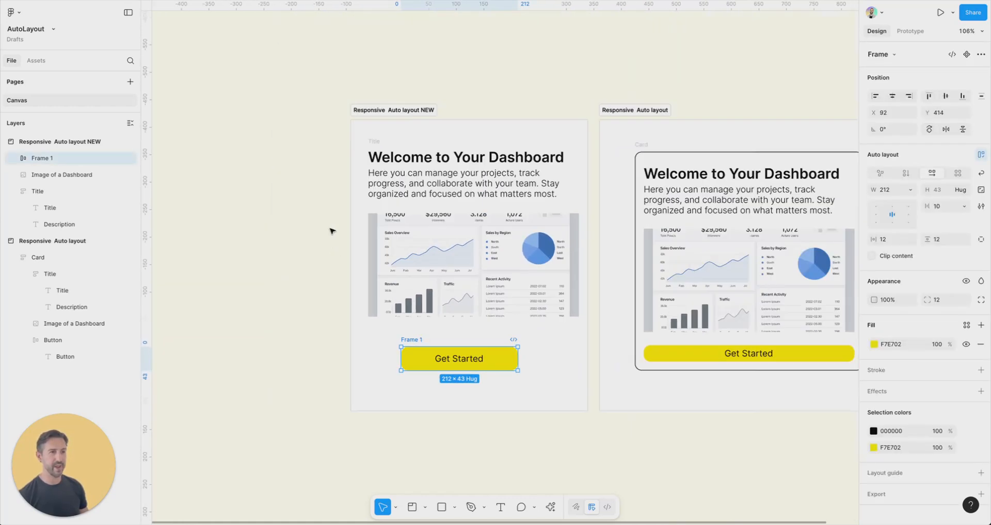
pyautogui.click(337, 252)
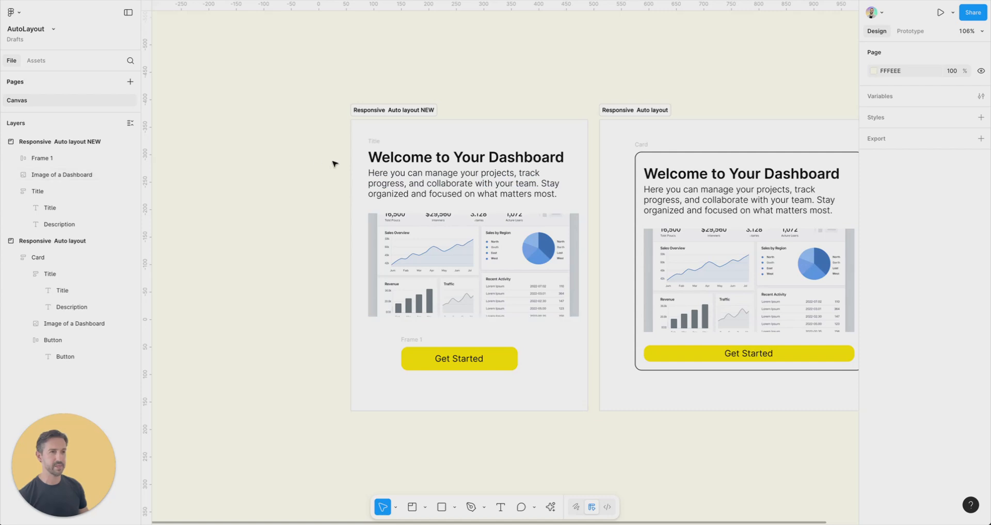
pyautogui.moveTo(326, 128); pyautogui.dragTo(597, 401)
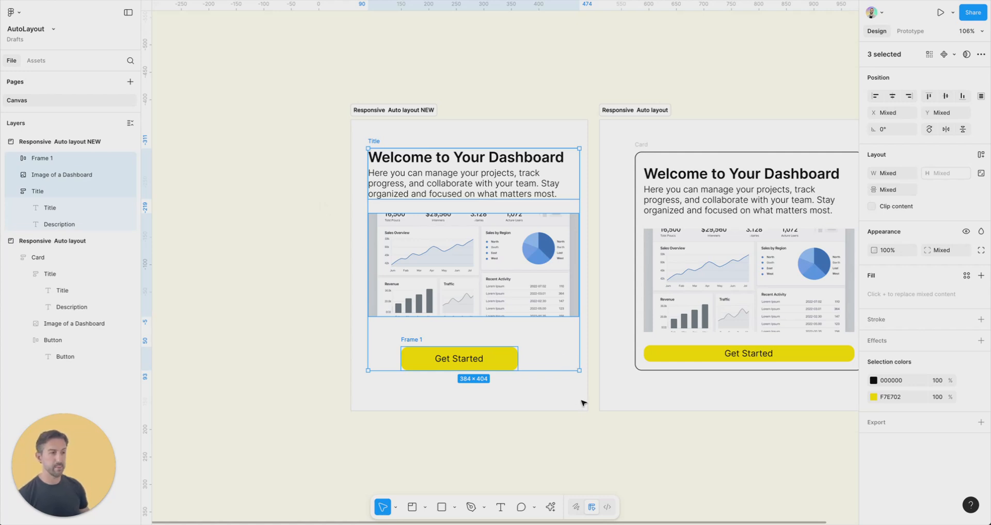
pyautogui.click(587, 431)
pyautogui.moveTo(588, 443); pyautogui.dragTo(476, 158)
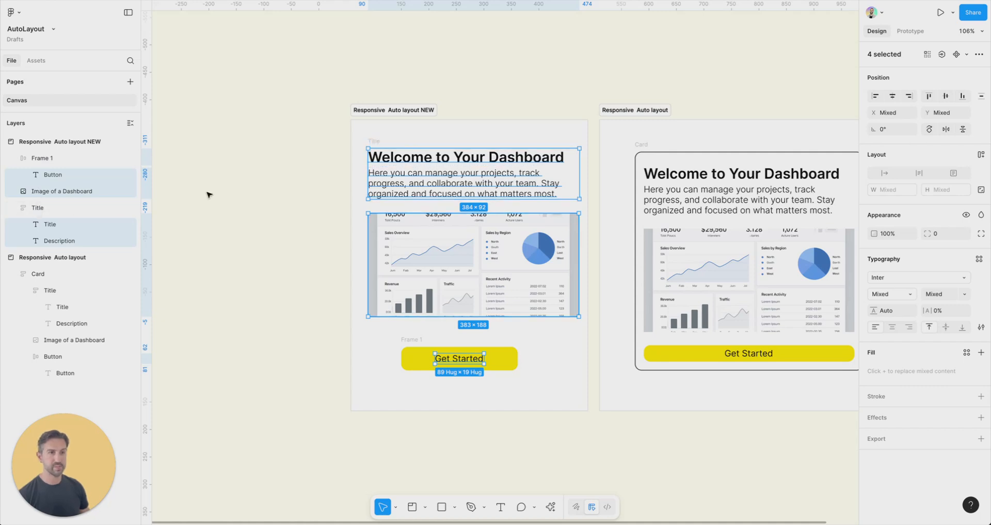
pyautogui.click(314, 145)
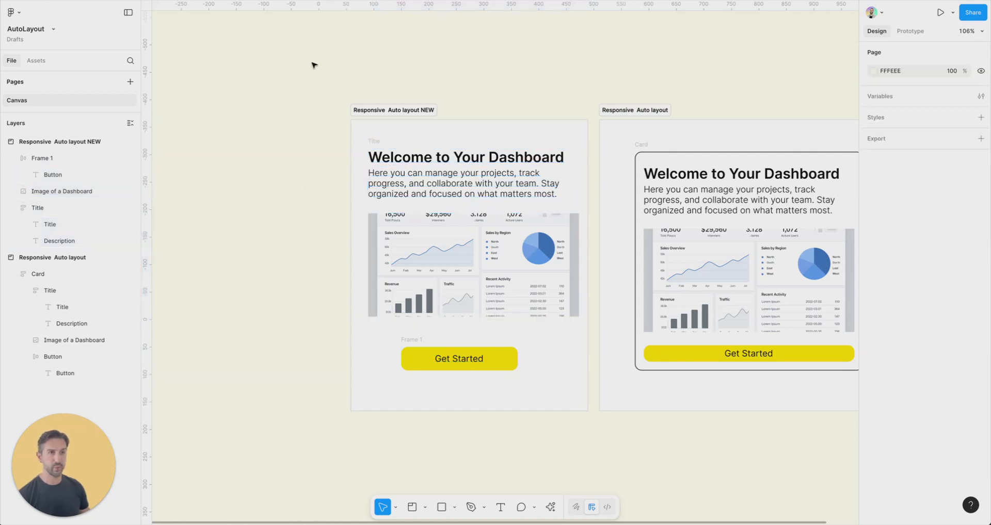
# Wrap the Title frame, the dashboard image and the button frame together in one vertical auto layout frame
pyautogui.moveTo(305, 53); pyautogui.dragTo(570, 389)
pyautogui.click(17, 159)
pyautogui.click(15, 191)
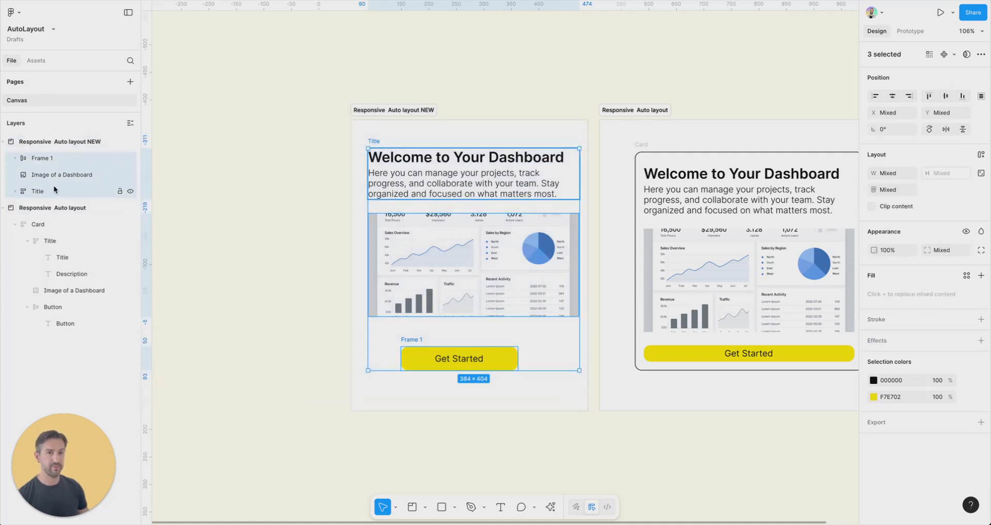
pyautogui.click(30, 159)
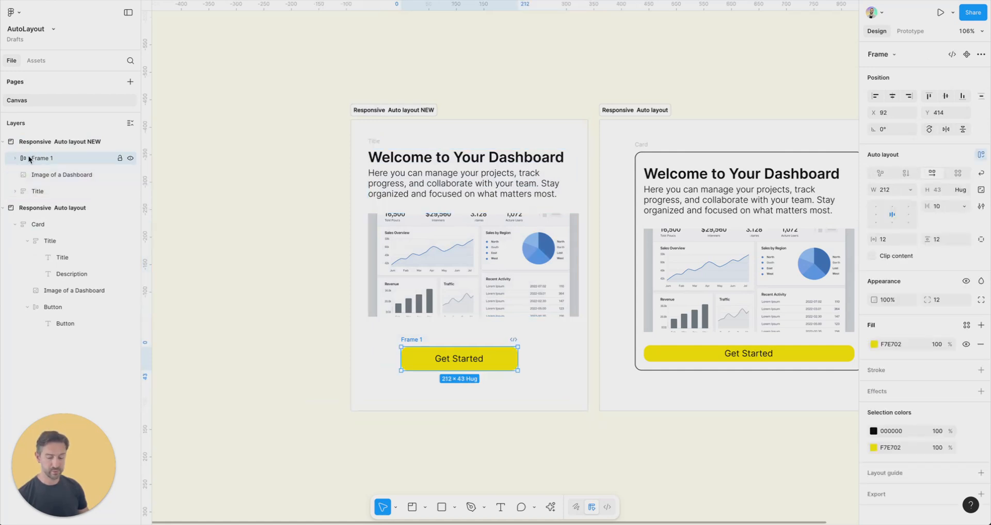
pyautogui.keyDown('shift'); pyautogui.click(26, 191); pyautogui.keyUp('shift')
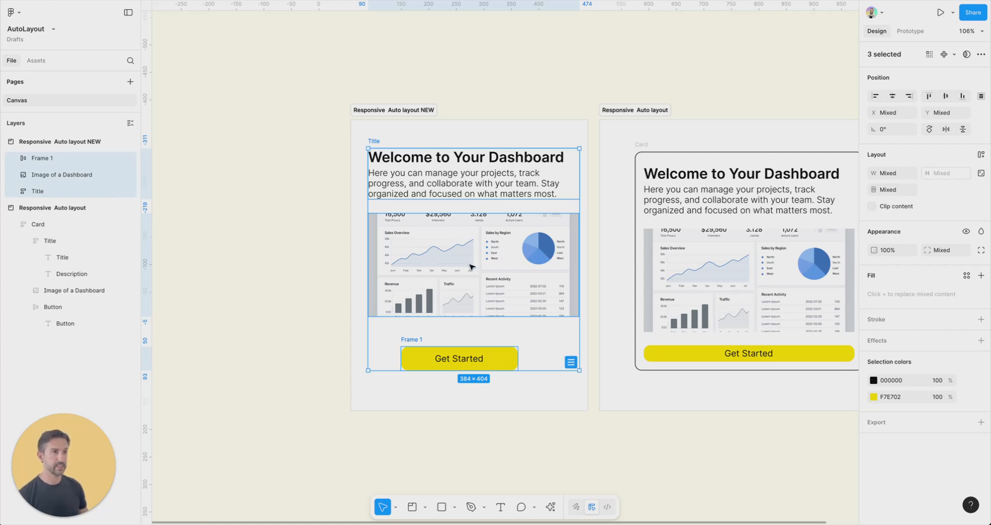
pyautogui.click(981, 156)
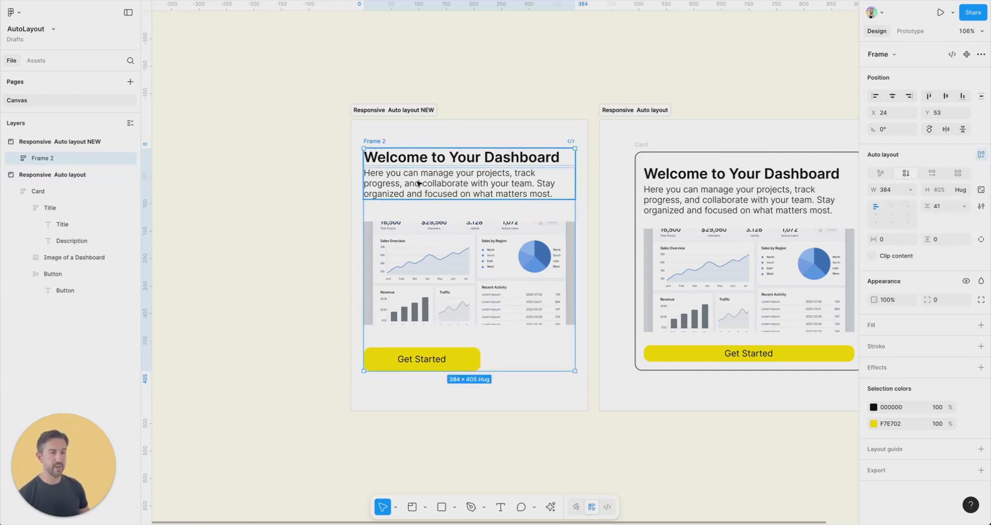
# Set the vertical gap between items in the new outer auto layout frame to 24
pyautogui.click(943, 209)
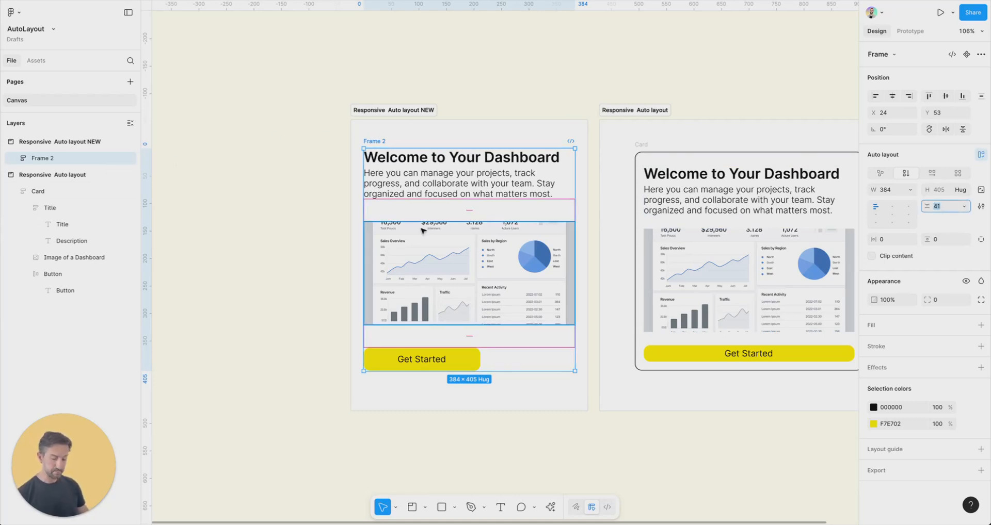
pyautogui.write('24')
pyautogui.press('Return')
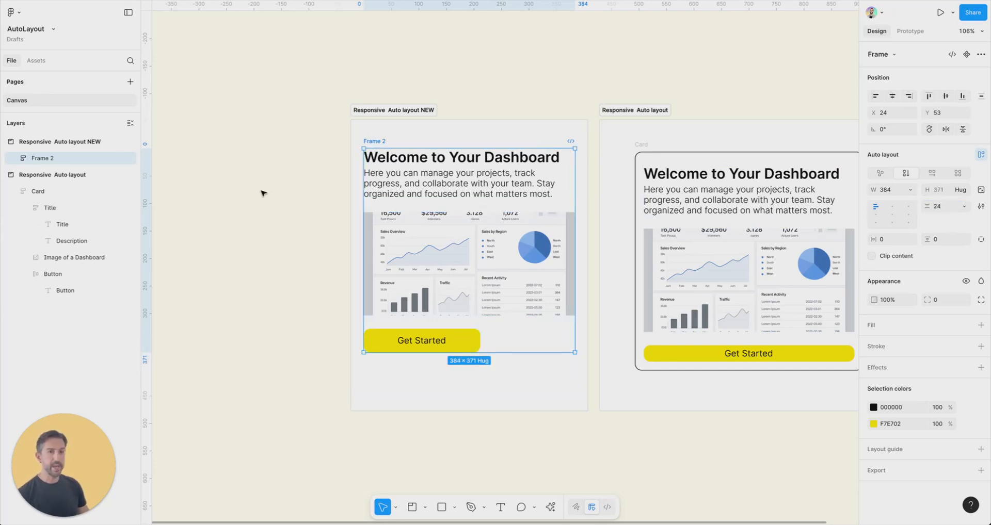
# Rename the nested frame that holds the "Get Started" text as "Button"
pyautogui.click(15, 158)
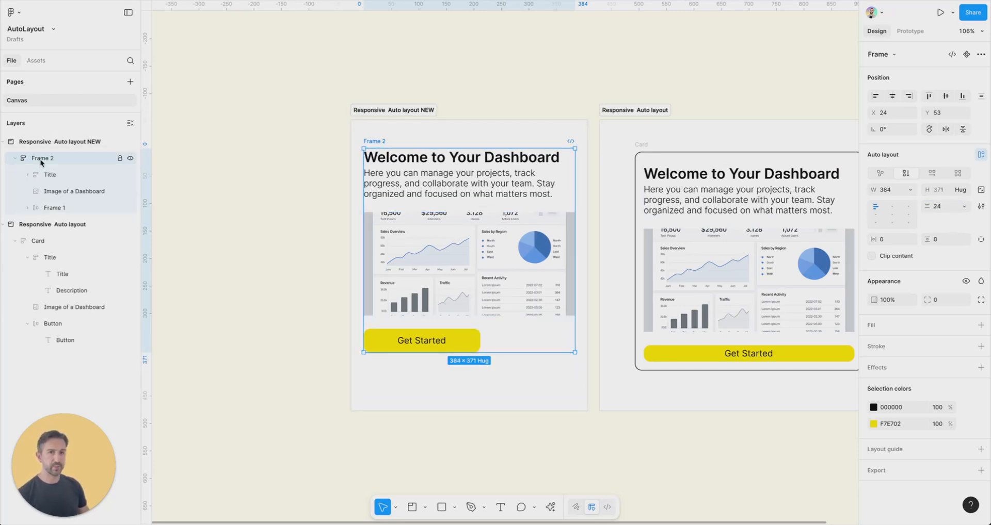
pyautogui.doubleClick(53, 208)
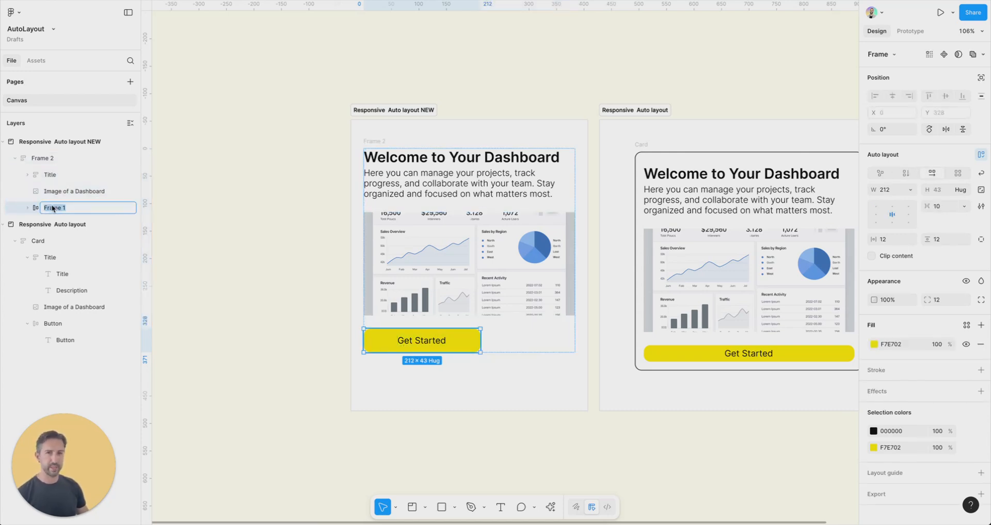
pyautogui.write('Button')
pyautogui.press('Return')
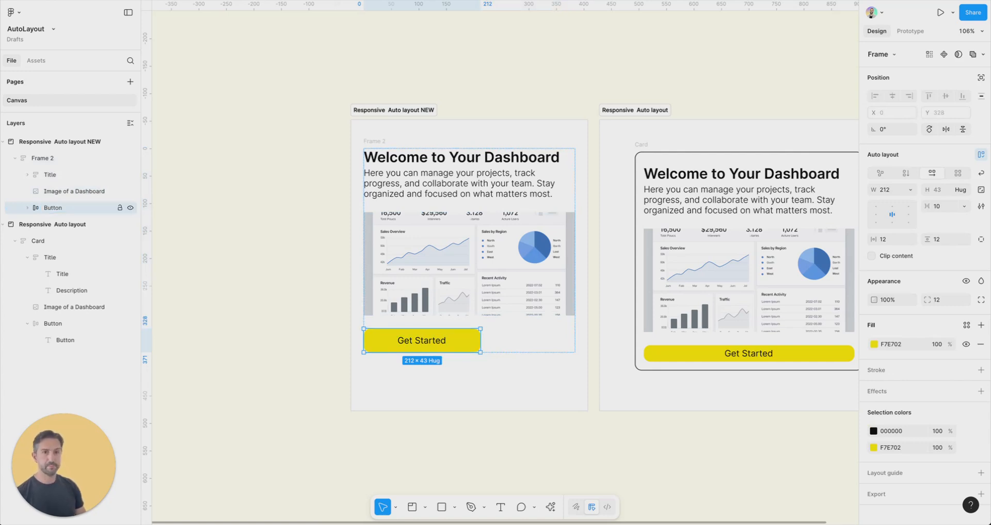
# Rename the outer auto layout frame that holds the title, image and button as "Card"
pyautogui.click(61, 180)
pyautogui.click(28, 175)
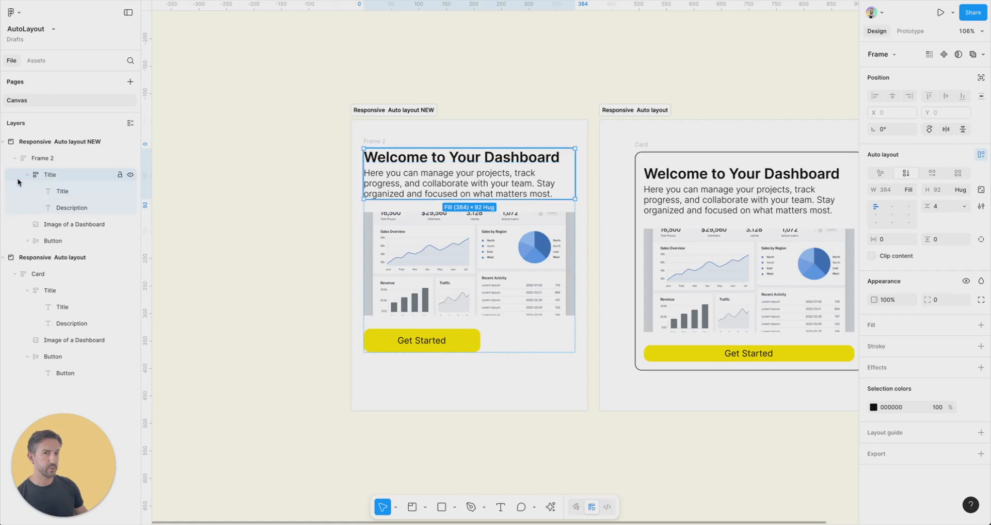
pyautogui.click(28, 175)
pyautogui.click(47, 160)
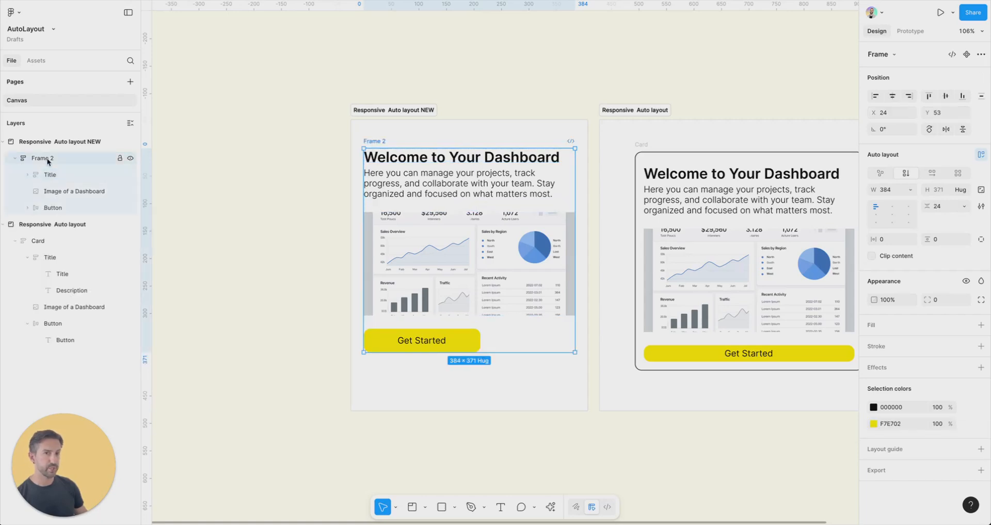
pyautogui.doubleClick(48, 160)
pyautogui.write('Card')
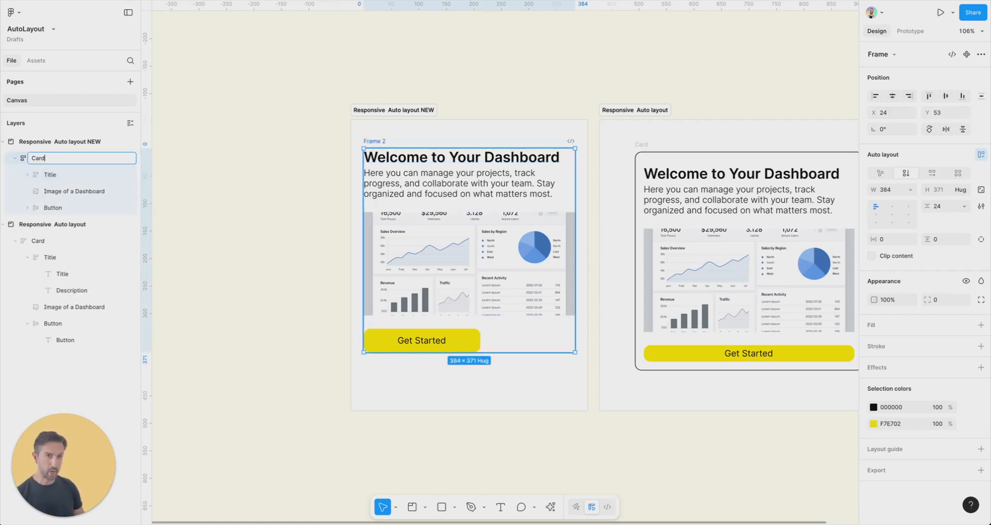
pyautogui.press('Return')
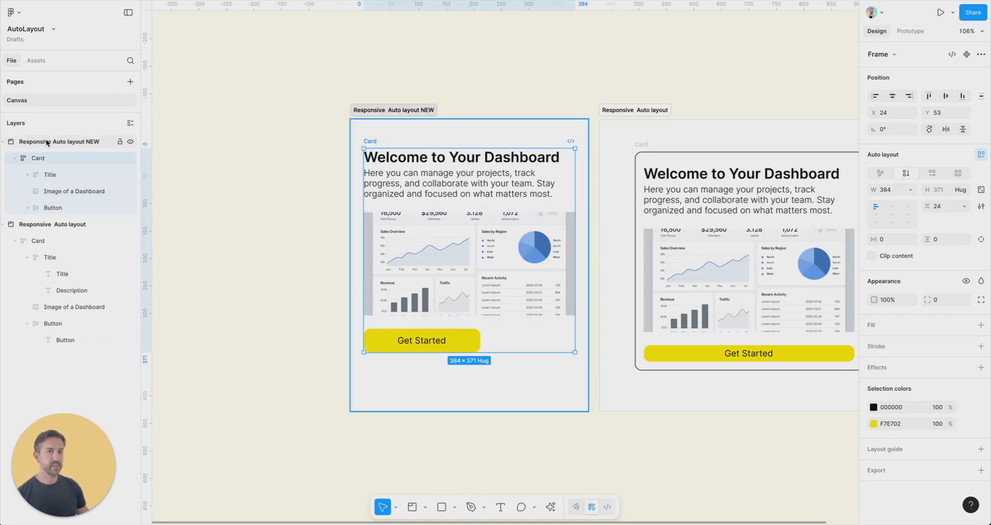
# Move the new section to X -152, Y -372, widen it to 537, and position the card at X 39, Y 67
pyautogui.moveTo(384, 110); pyautogui.dragTo(269, 105)
pyautogui.moveTo(473, 140); pyautogui.dragTo(531, 142)
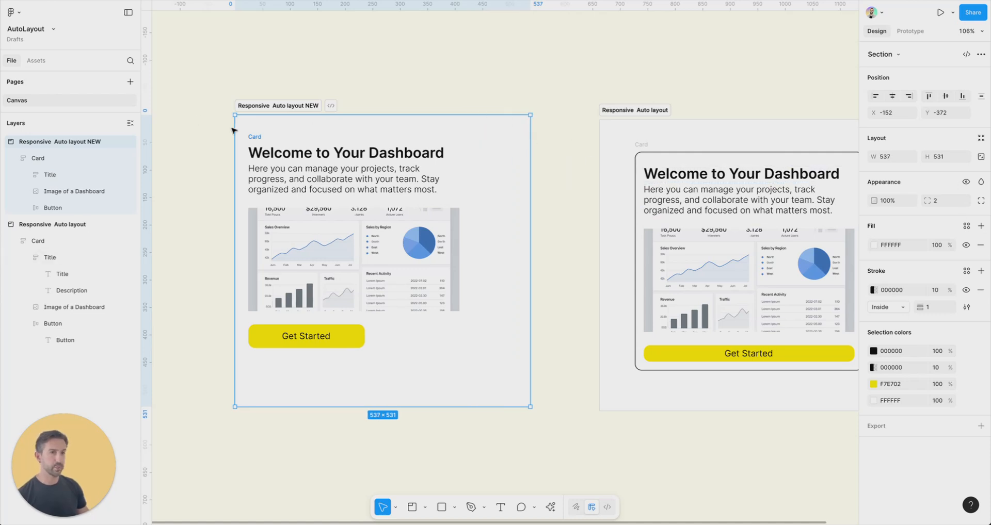
pyautogui.moveTo(257, 137); pyautogui.dragTo(265, 146)
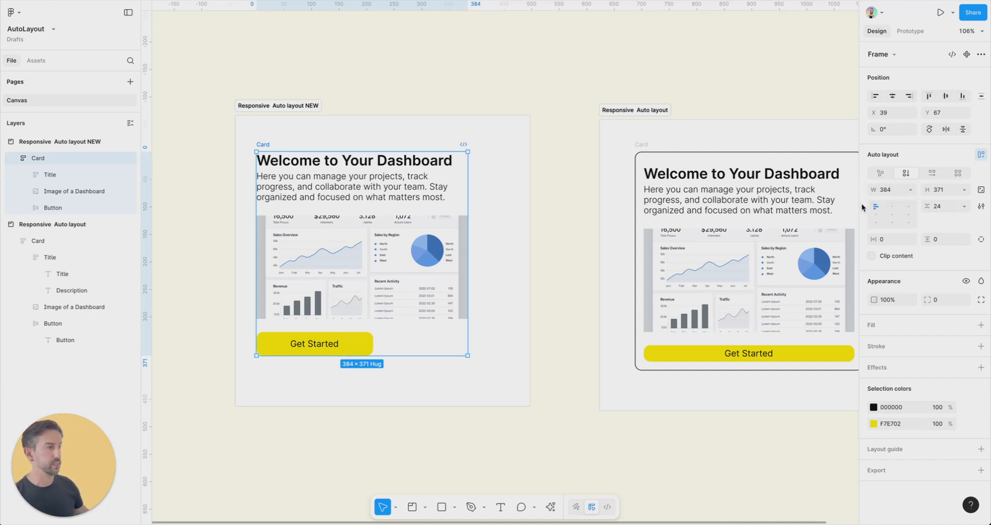
# Set the card's horizontal and vertical padding to 24
pyautogui.click(884, 242)
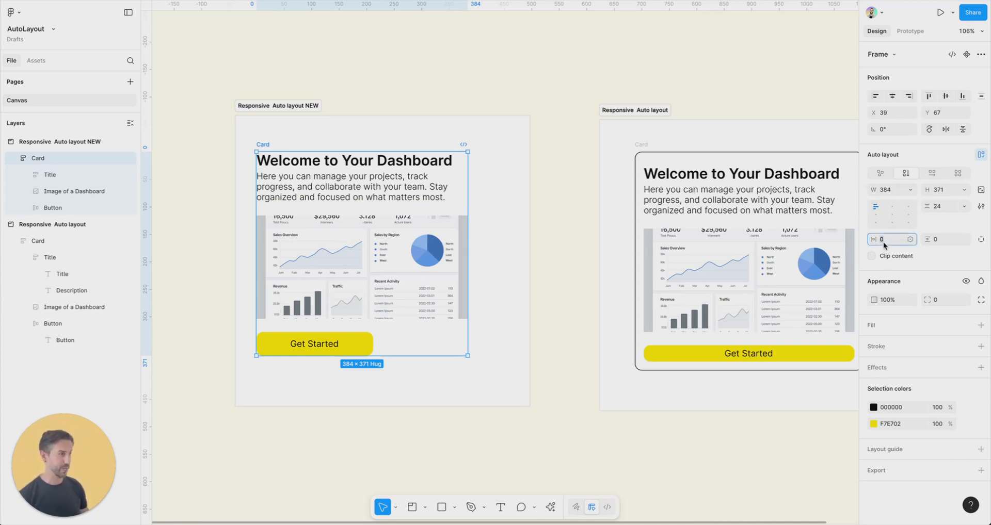
pyautogui.write('24')
pyautogui.press('Return')
pyautogui.click(937, 239)
pyautogui.write('24')
pyautogui.press('Return')
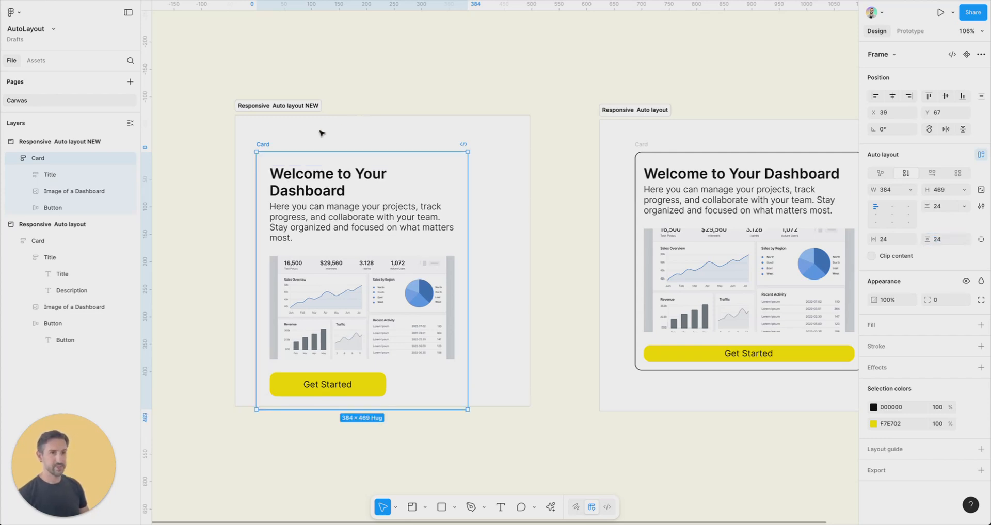
# Give the card a white FFFFFF fill and a black 000000 inside stroke of 1, and move it to X 52, Y 31
pyautogui.moveTo(267, 145); pyautogui.dragTo(273, 131)
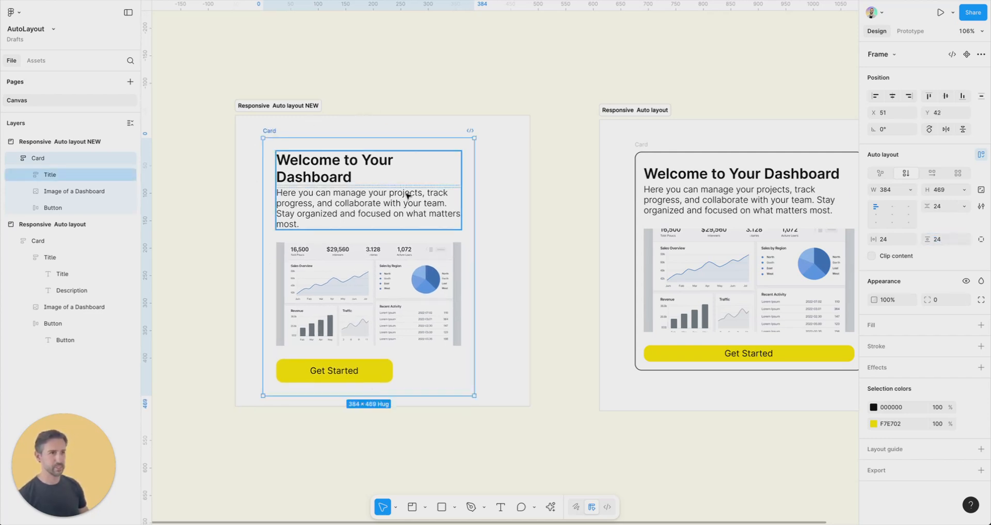
pyautogui.click(870, 326)
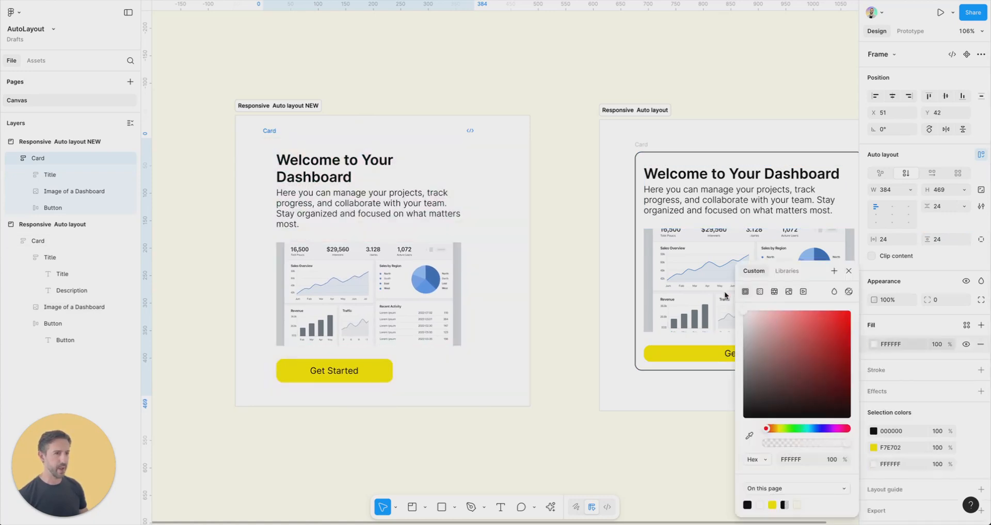
pyautogui.click(903, 371)
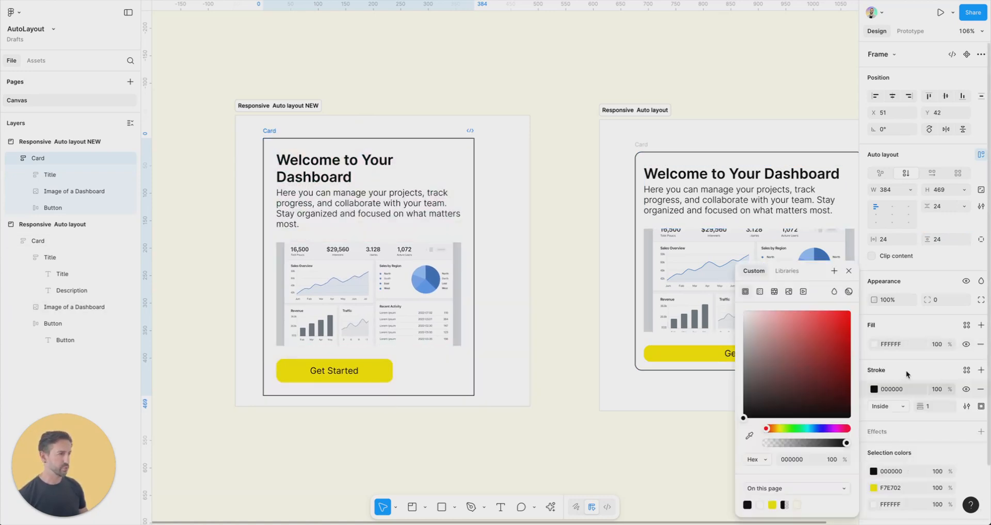
pyautogui.click(240, 164)
pyautogui.click(270, 133)
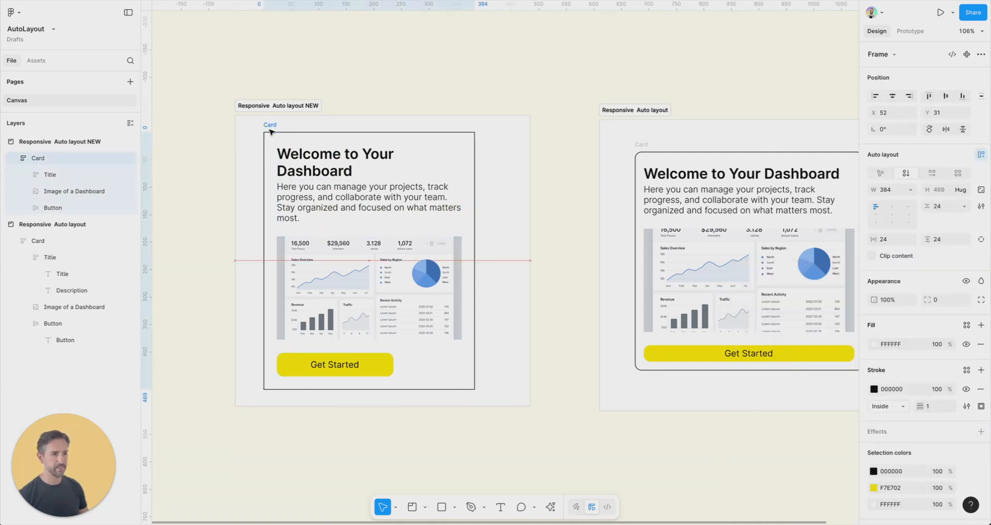
# Widen the card in the new section until its content is about 375 wide
pyautogui.hscroll(-4, 551, 179)
pyautogui.scroll(-1, 551, 179)
pyautogui.moveTo(587, 169); pyautogui.dragTo(608, 163)
# Check the width sizing of the card's title frame and the sizing options of its dashboard image
pyautogui.click(508, 152)
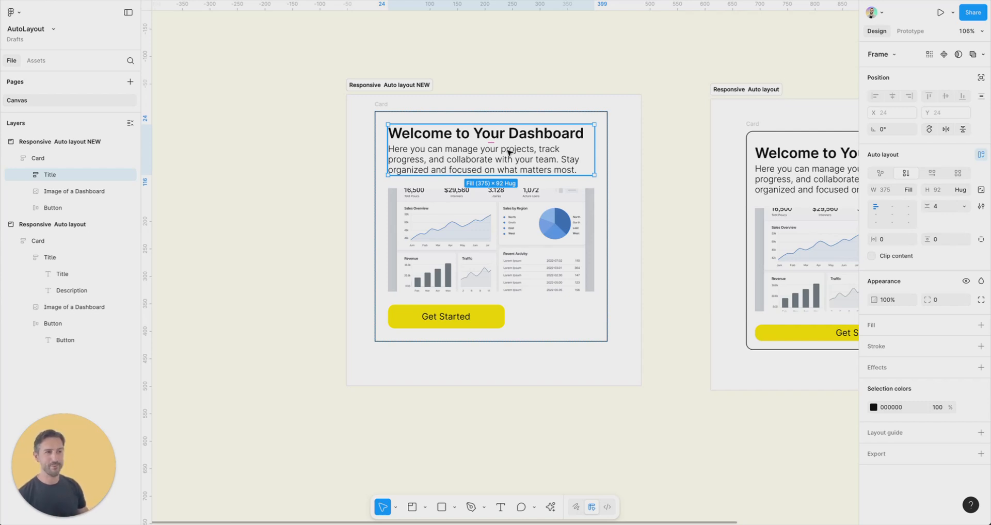
pyautogui.click(469, 222)
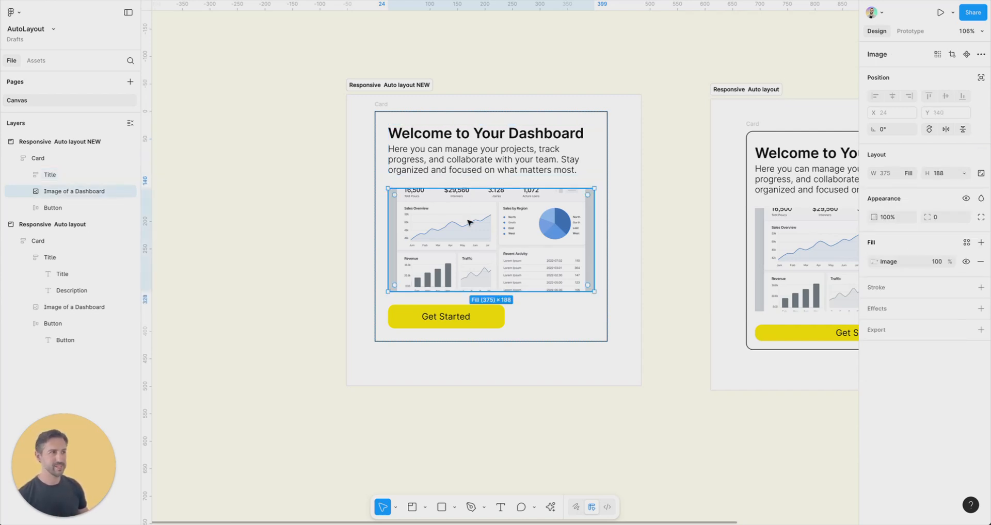
pyautogui.click(910, 175)
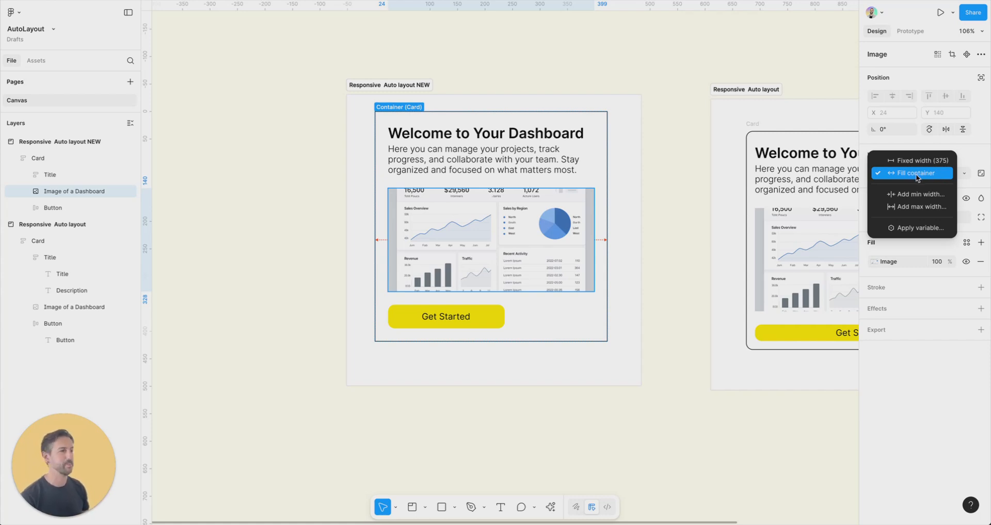
pyautogui.click(654, 200)
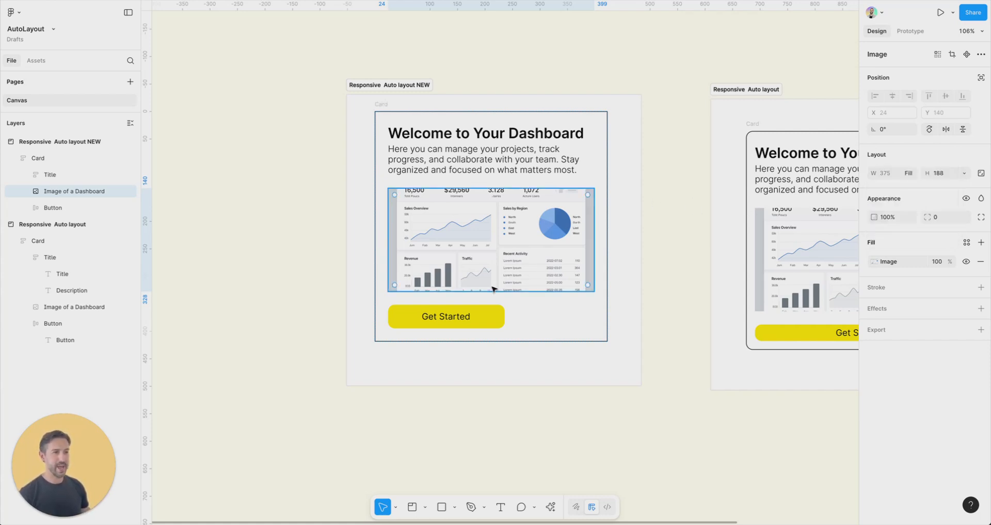
# Try Hug contents for the width of the new card's Get Started button, and set it to Fill container
pyautogui.click(483, 314)
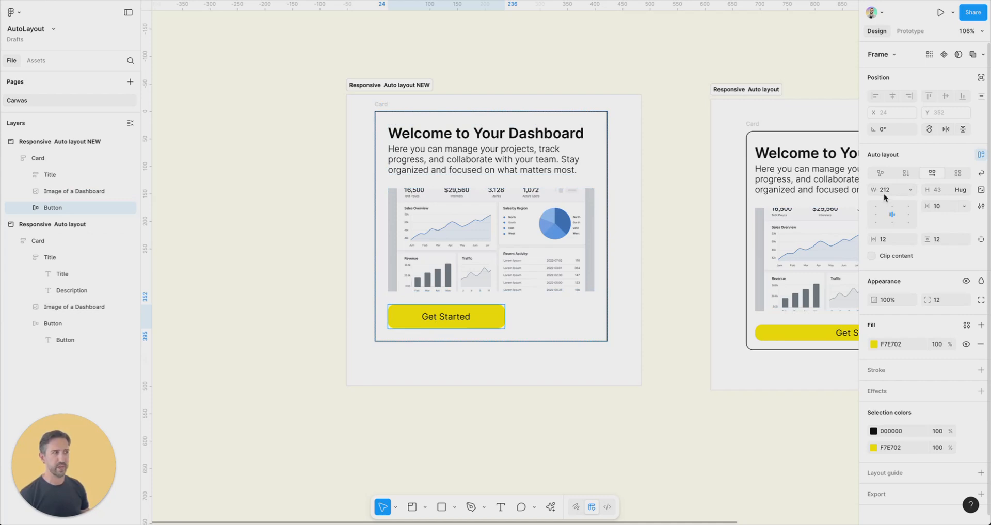
pyautogui.click(910, 190)
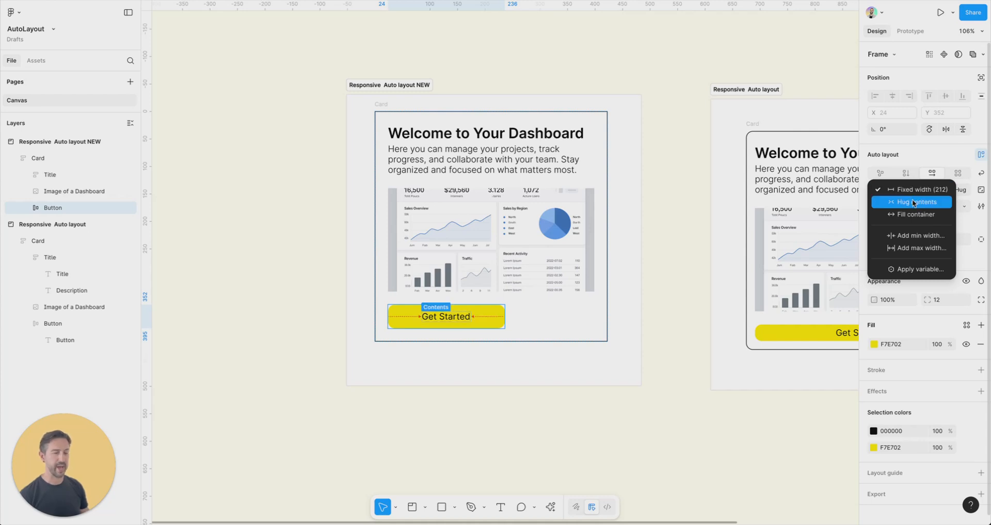
pyautogui.click(913, 201)
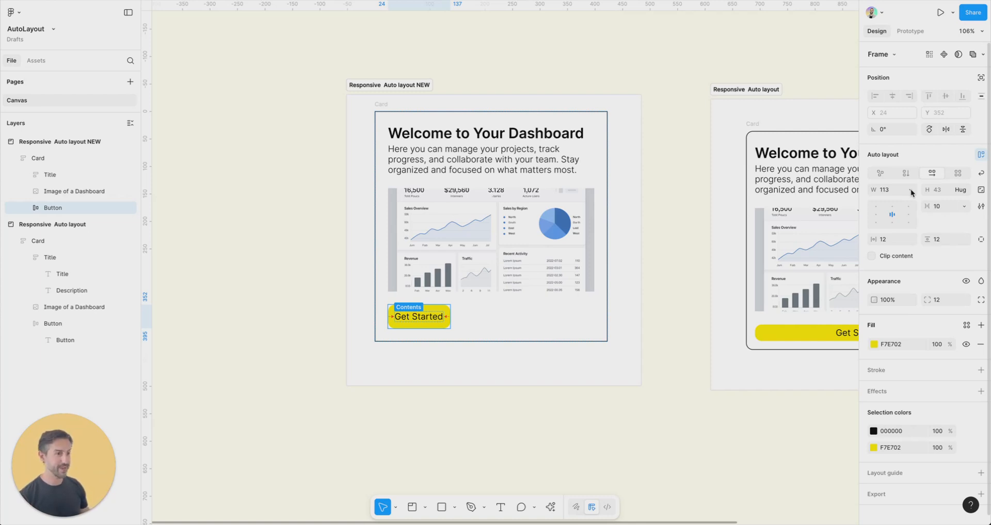
pyautogui.click(911, 190)
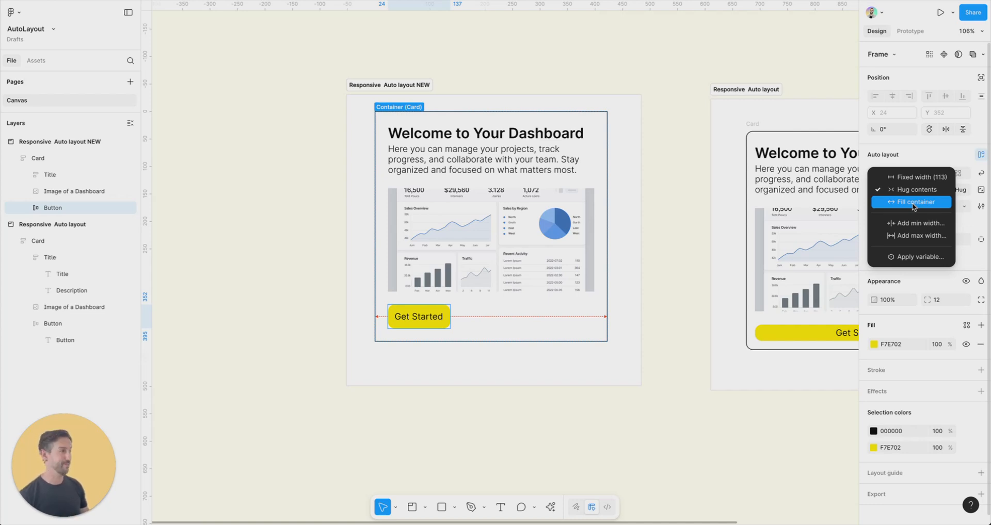
pyautogui.click(914, 206)
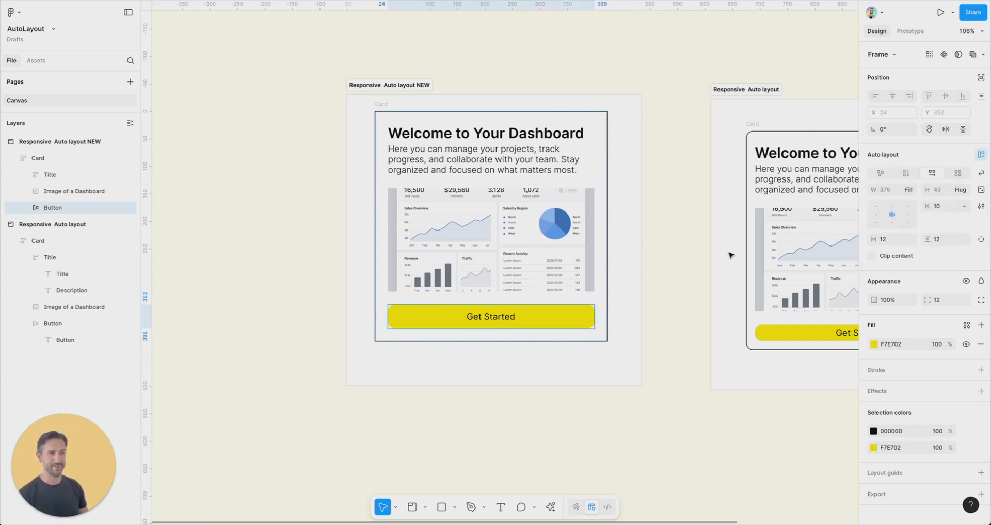
pyautogui.click(714, 216)
# Test the new card's responsiveness by widening it to 435 and narrowing it again, and compare it with the original card
pyautogui.click(386, 105)
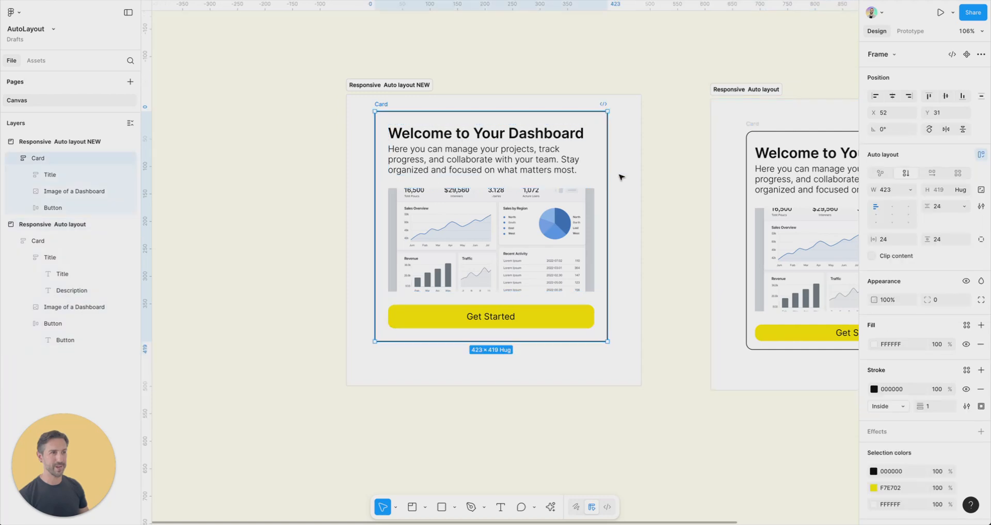
pyautogui.moveTo(607, 177)
pyautogui.mouseDown()
pyautogui.moveTo(537, 177)
pyautogui.moveTo(629, 177)
pyautogui.moveTo(458, 176)
pyautogui.moveTo(613, 176)
pyautogui.mouseUp()
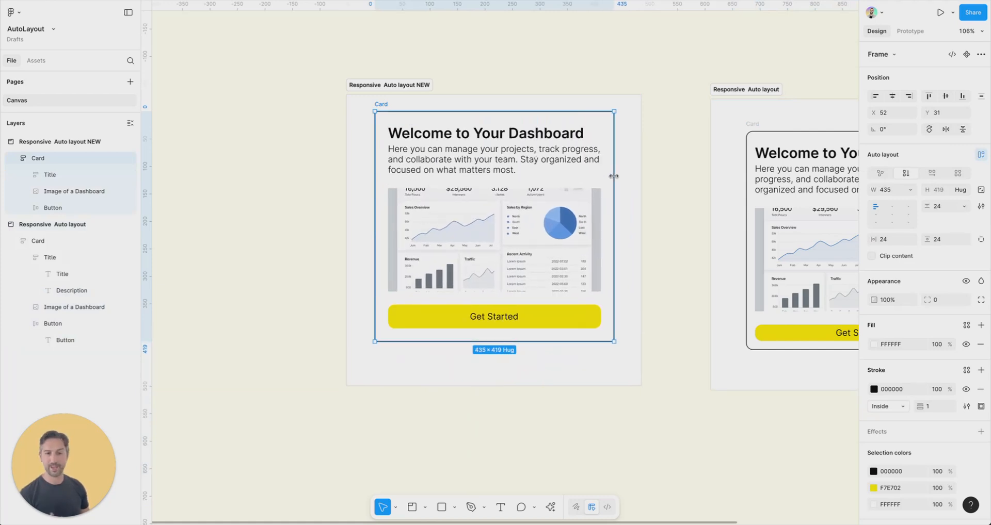
pyautogui.moveTo(613, 176); pyautogui.dragTo(509, 213)
pyautogui.click(625, 190)
pyautogui.press('space')
pyautogui.scroll(-3, 542, 187)
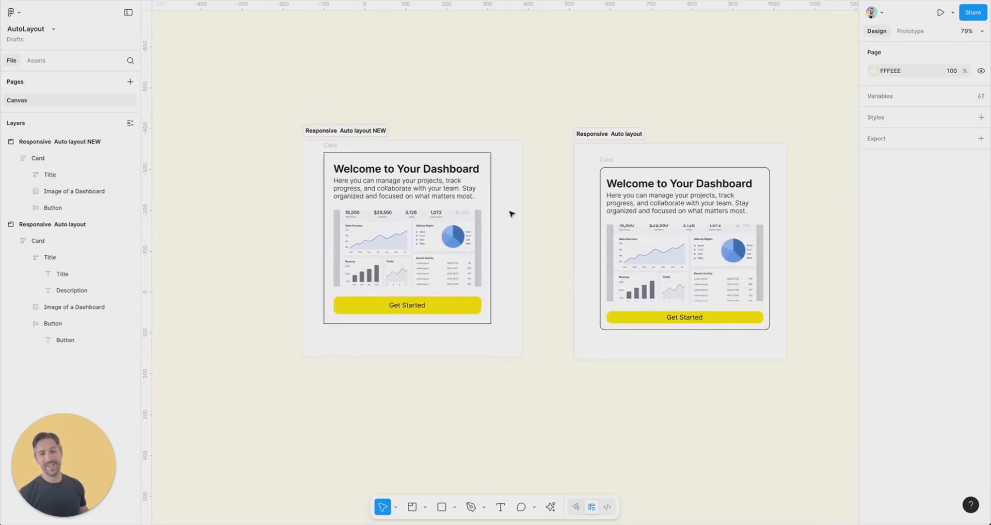